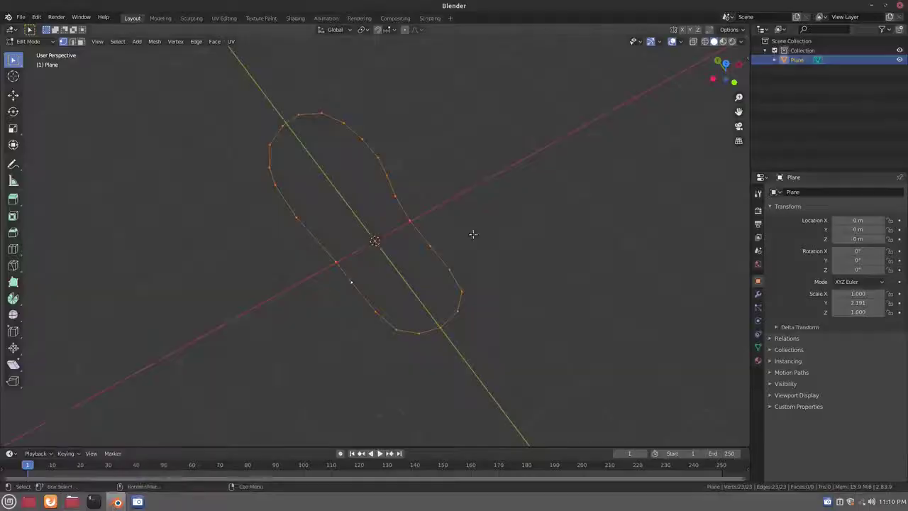
Extrude the flat sole outline upward into a low wall
middle_drag(528, 234, 397, 256)
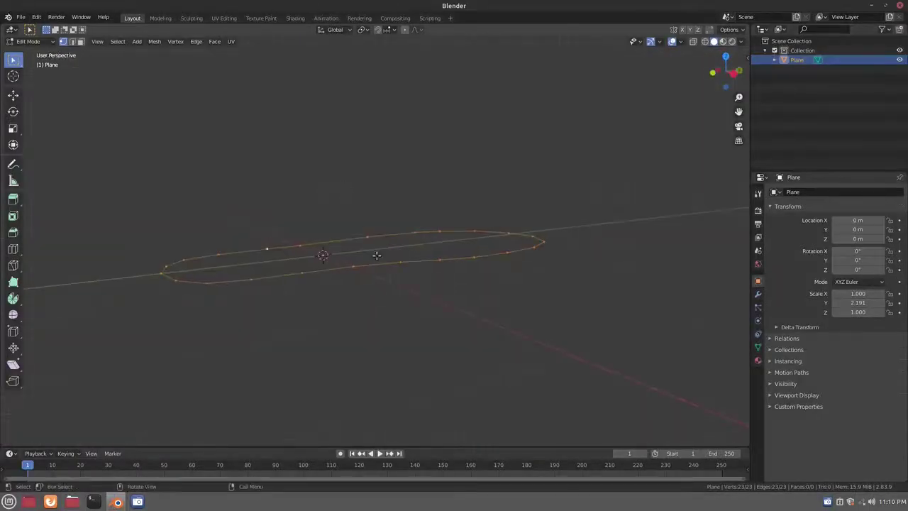
key(e)
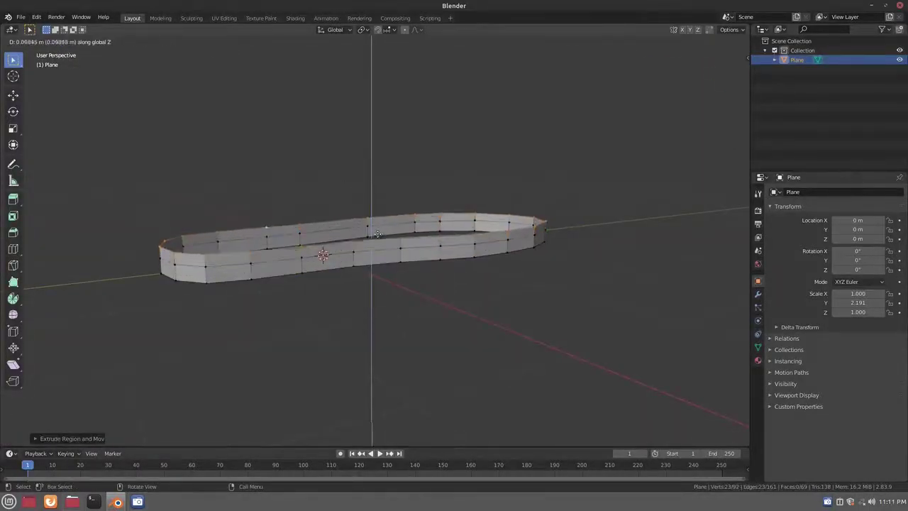
click(376, 244)
In Right view, lift one top-edge vertex with proportional editing into a wide bump
key(KP_3)
scroll(375, 241, up, 3)
key(a)
click(561, 203)
key(g)
scroll(425, 203, down, 3)
click(325, 217)
Raise several more top-edge vertices straight up along Z to form a gentle arch
key(g)
key(z)
click(325, 200)
click(539, 204)
key(g)
key(z)
click(571, 208)
key(g)
key(z)
click(561, 203)
key(g)
key(z)
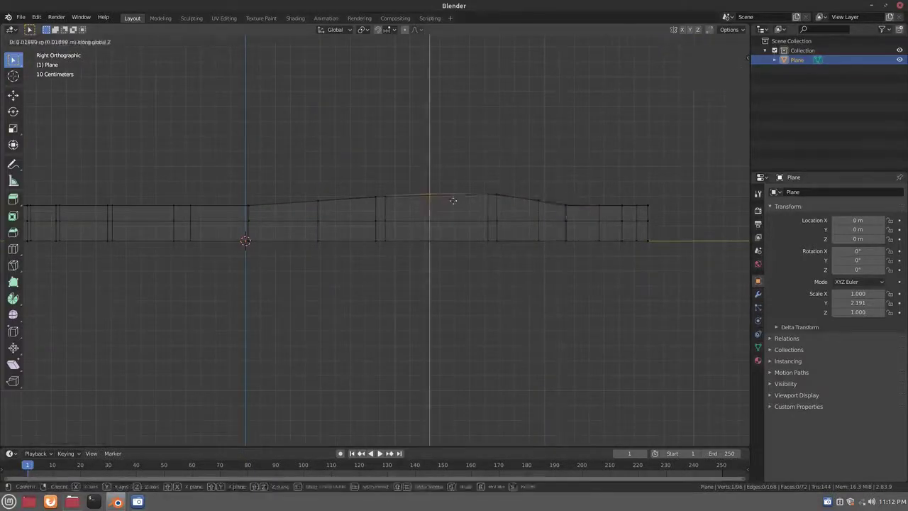
click(435, 197)
mouse_move(234, 203)
middle_down()
mouse_move(255, 234)
mouse_move(432, 283)
middle_up()
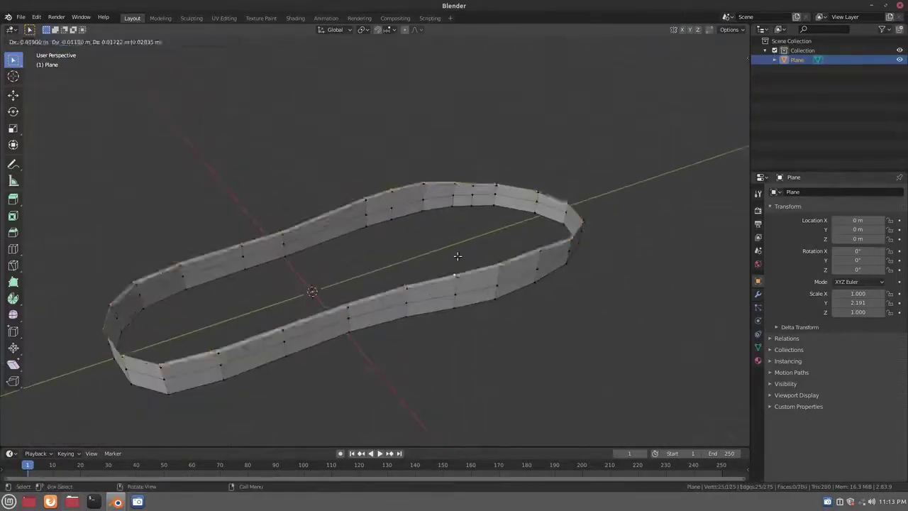
Extrude the walls further up and scale the new rim
key(z)
click(587, 340)
key(s)
click(604, 360)
Try Edge > Grid Fill on the opening and give the walls thickness with a Face tool
click(195, 41)
click(237, 151)
click(195, 41)
click(249, 153)
click(319, 214)
click(215, 41)
click(241, 142)
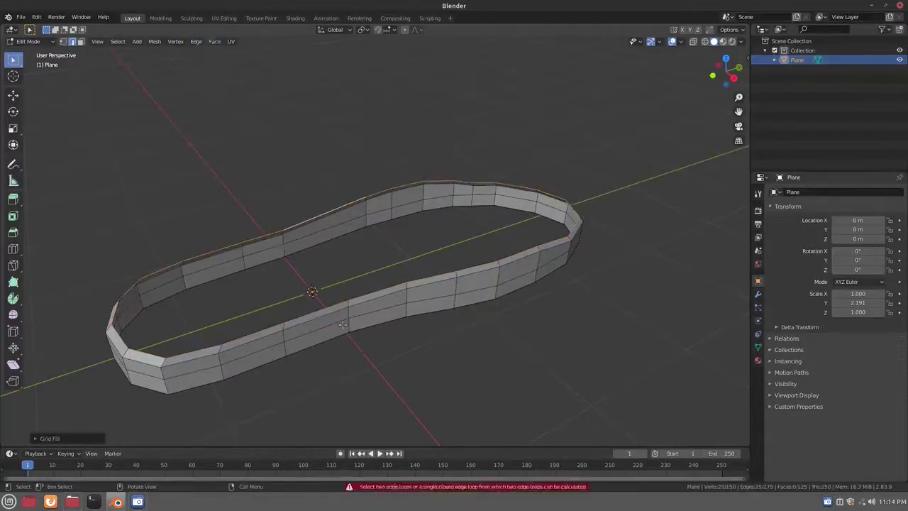
click(569, 313)
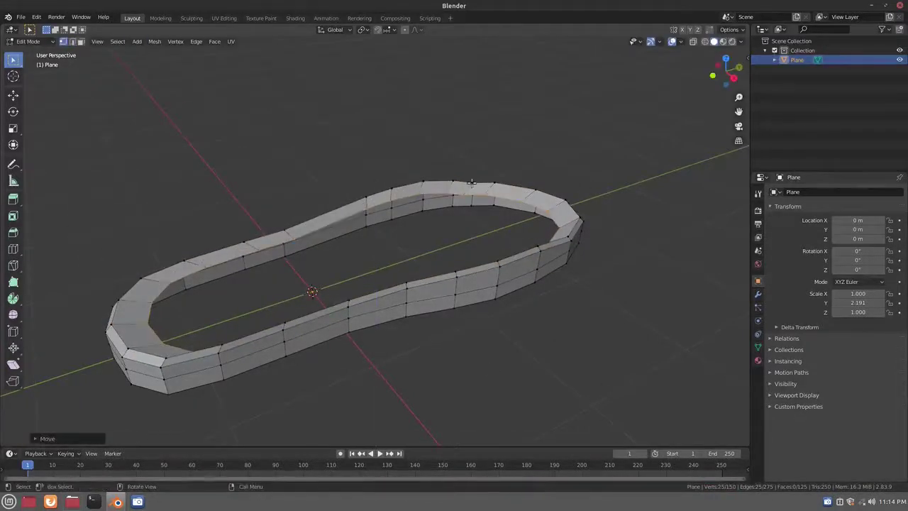
Extrude the top rim to close the sole, then return to Object Mode
mouse_move(472, 183)
middle_down()
mouse_move(420, 329)
mouse_move(454, 284)
middle_up()
key(e)
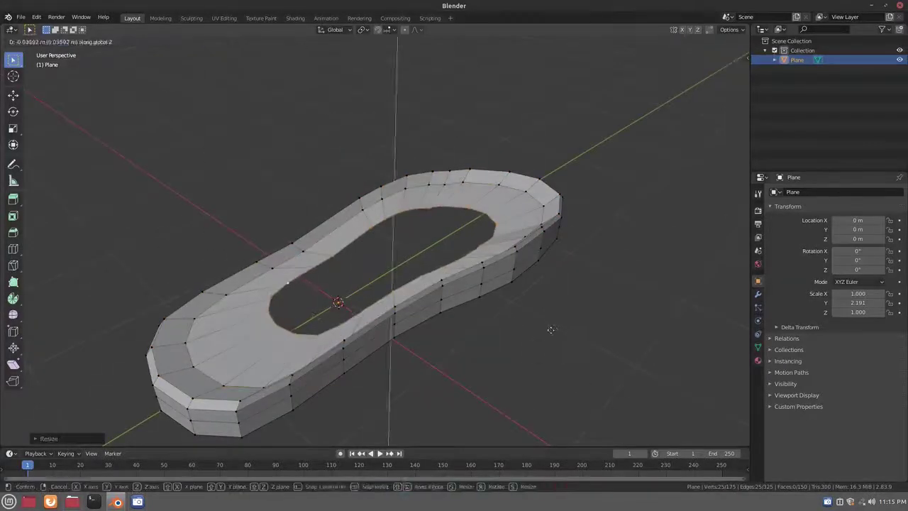
click(551, 329)
key(Tab)
middle_drag(365, 371, 638, 305)
click(757, 294)
click(837, 191)
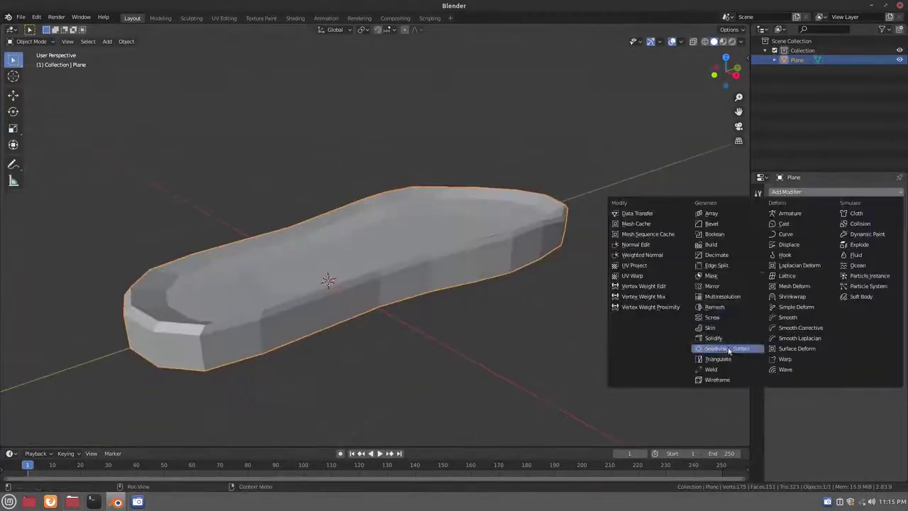
Add a Subdivision Surface modifier to the sole and enter Edit Mode
click(728, 350)
key(Tab)
middle_drag(325, 299, 466, 273)
scroll(441, 221, up, 3)
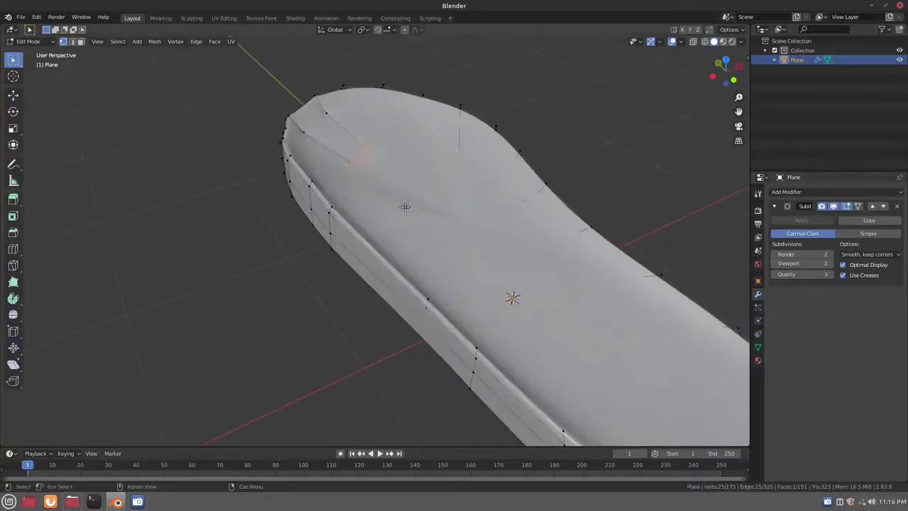
Try scaling the selected faces inward, then cancel and undo the spiky change
key(s)
click(494, 281)
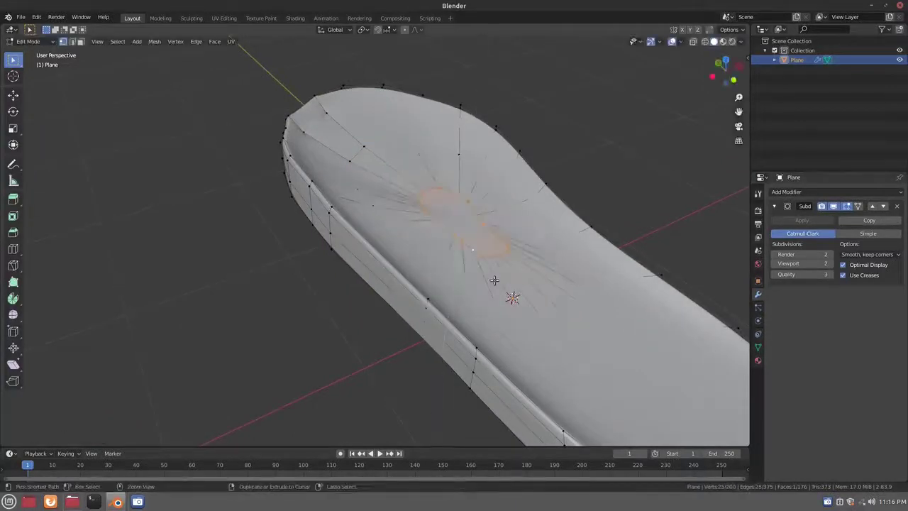
right_click(489, 280)
key(ctrl+z)
key(g)
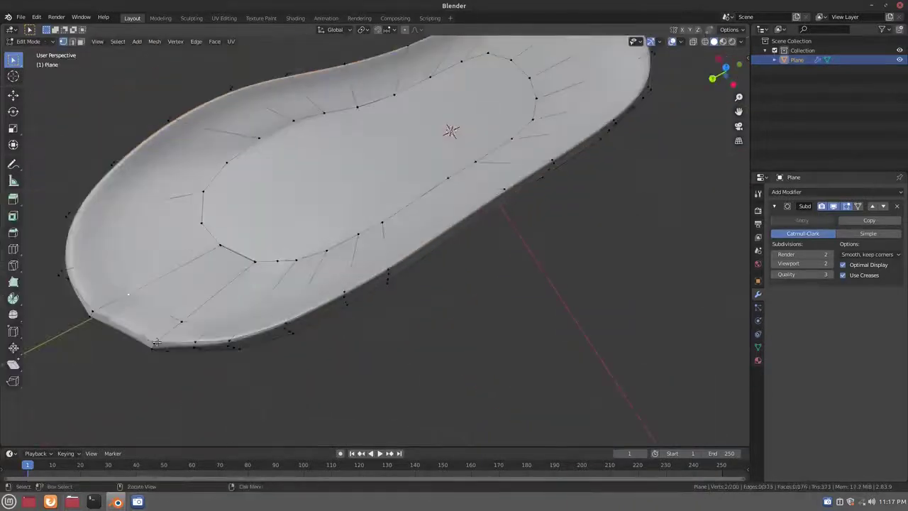
Cut a new edge loop on the sole's top and slide the inner loop into place
key(ctrl+r)
click(156, 342)
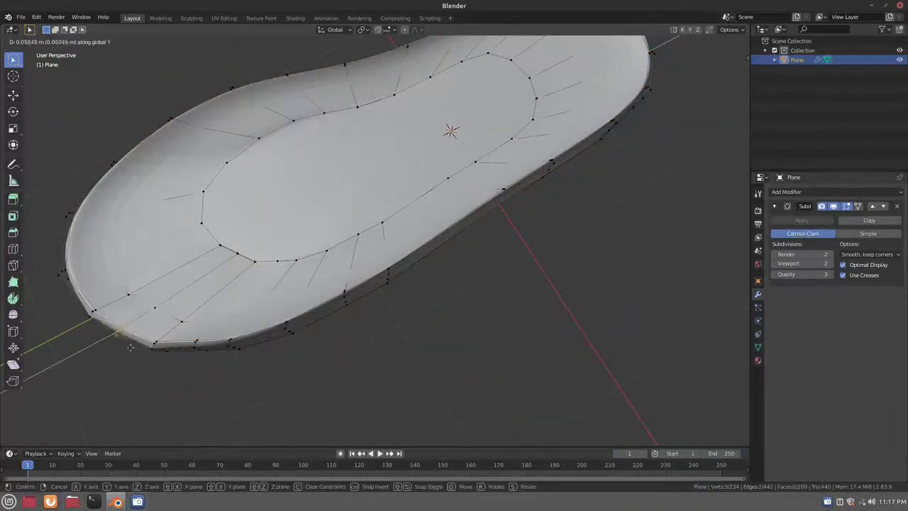
middle_drag(131, 349, 285, 368)
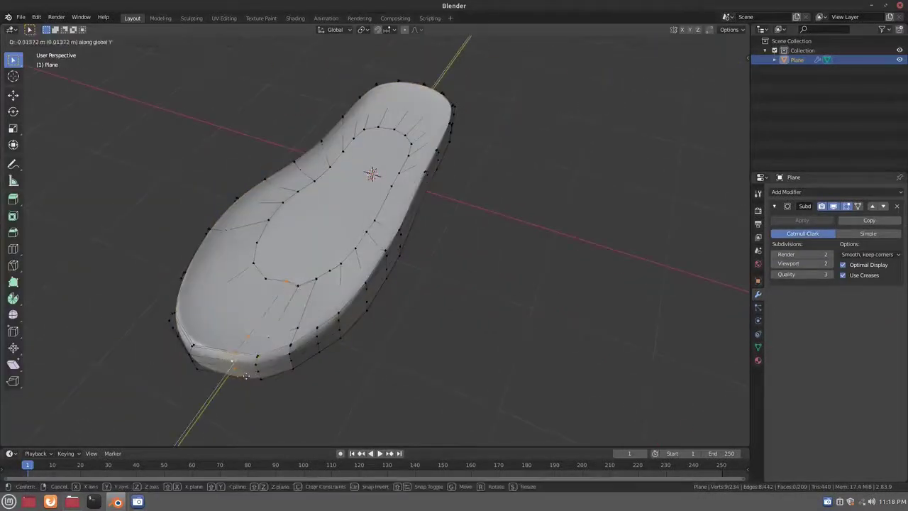
click(223, 369)
Add a Ctrl+R loop cut around the sole's side wall
middle_drag(231, 372, 248, 220)
key(ctrl+r)
click(257, 227)
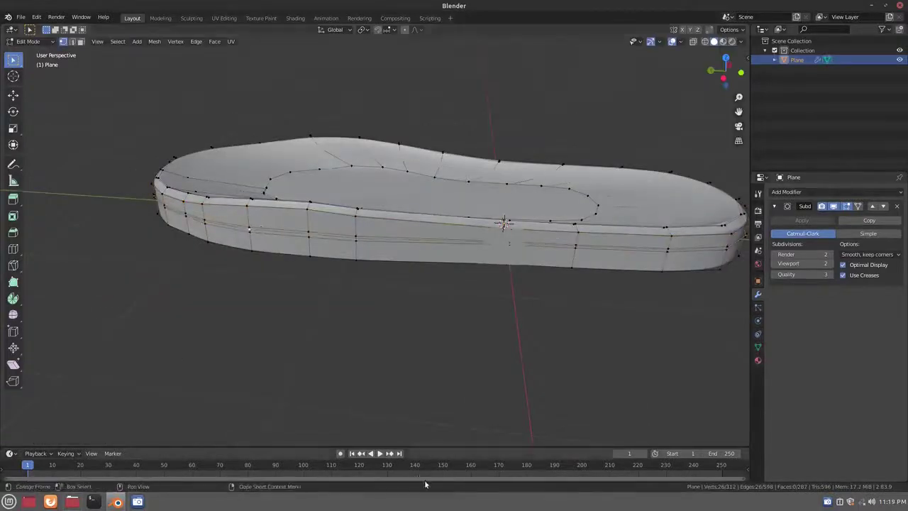
key(ctrl+r)
middle_drag(575, 250, 454, 397)
scroll(454, 397, up, 4)
Place a second loop cut along the side, then select the whole sole mesh
key(ctrl+r)
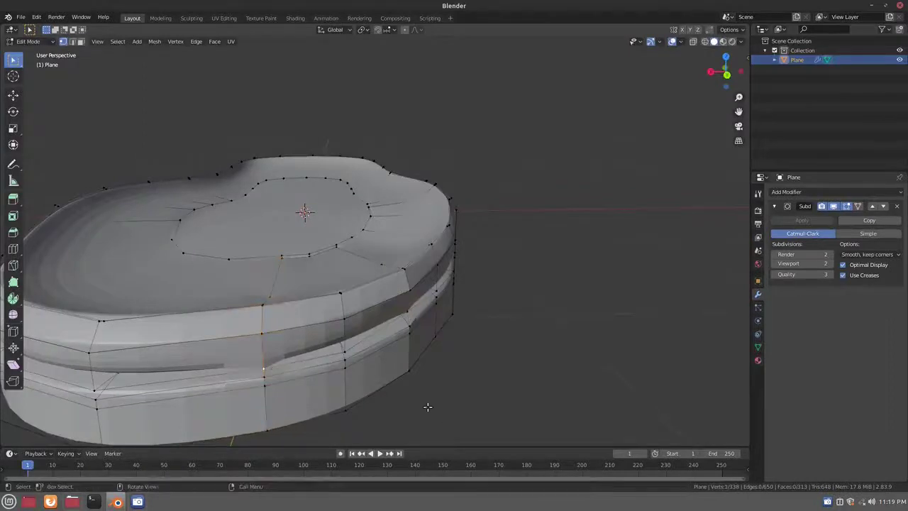
click(427, 404)
click(476, 408)
scroll(471, 403, down, 3)
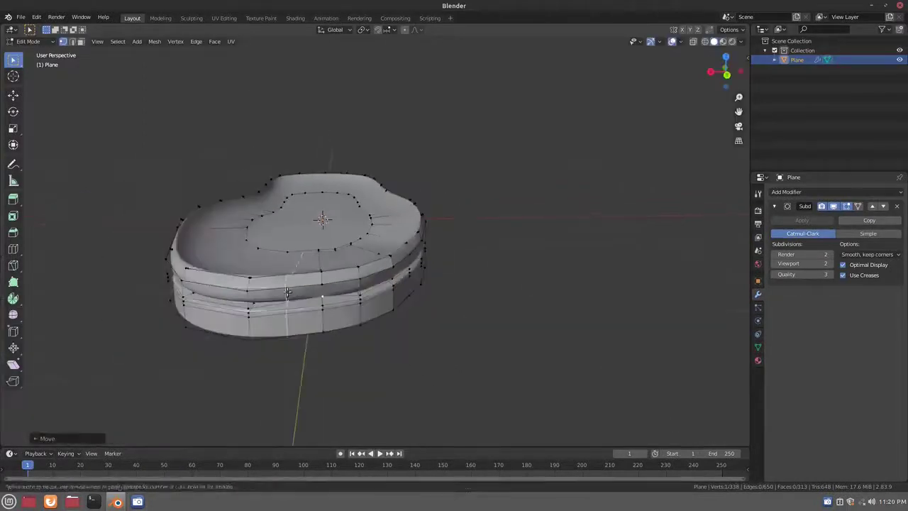
mouse_move(323, 289)
middle_down()
mouse_move(263, 300)
mouse_move(270, 312)
middle_up()
key(a)
click(205, 43)
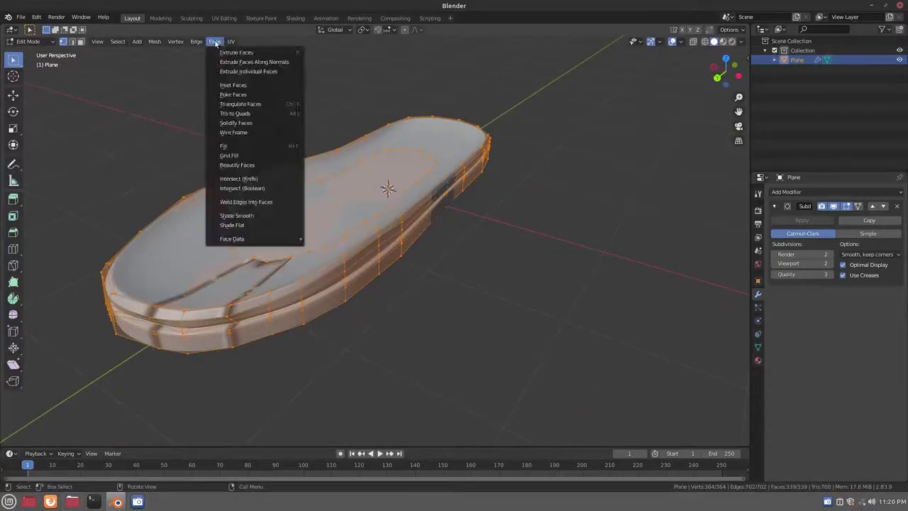
Apply Mesh > Shading > Smooth Edges to the sole
click(154, 43)
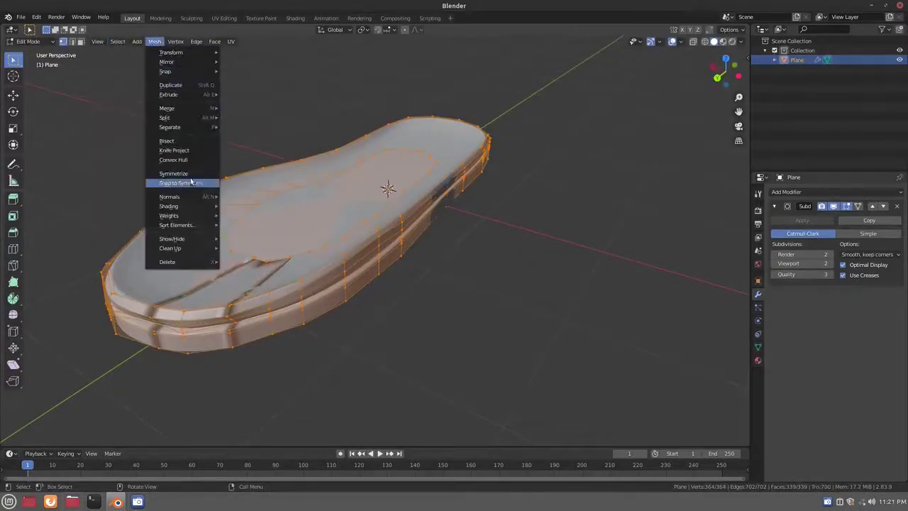
click(173, 174)
mouse_move(169, 205)
click(154, 41)
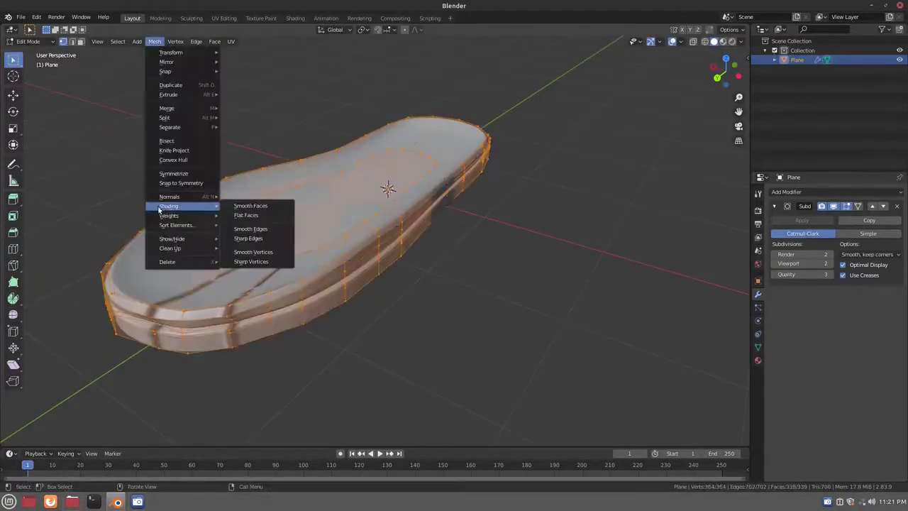
click(270, 253)
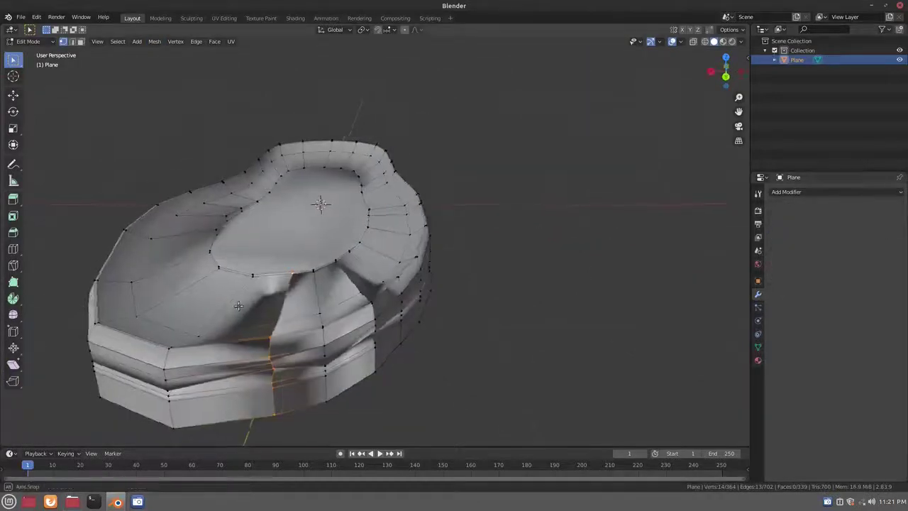
middle_drag(270, 254, 190, 319)
Add a fresh Subdivision Surface modifier to the sole
click(786, 192)
click(710, 338)
middle_drag(397, 305, 301, 351)
Cut an edge loop across the sole and slide it along the length
key(ctrl+r)
click(300, 350)
key(g)
key(g)
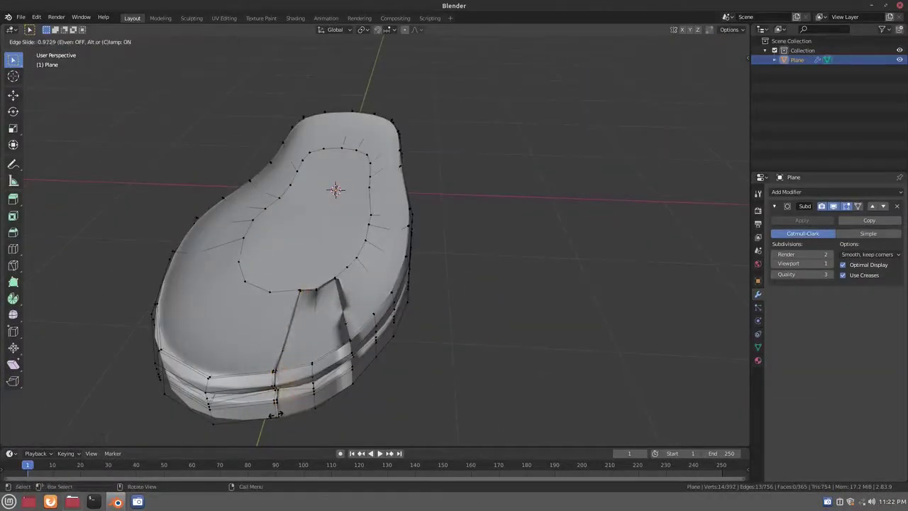
key(Tab)
key(Tab)
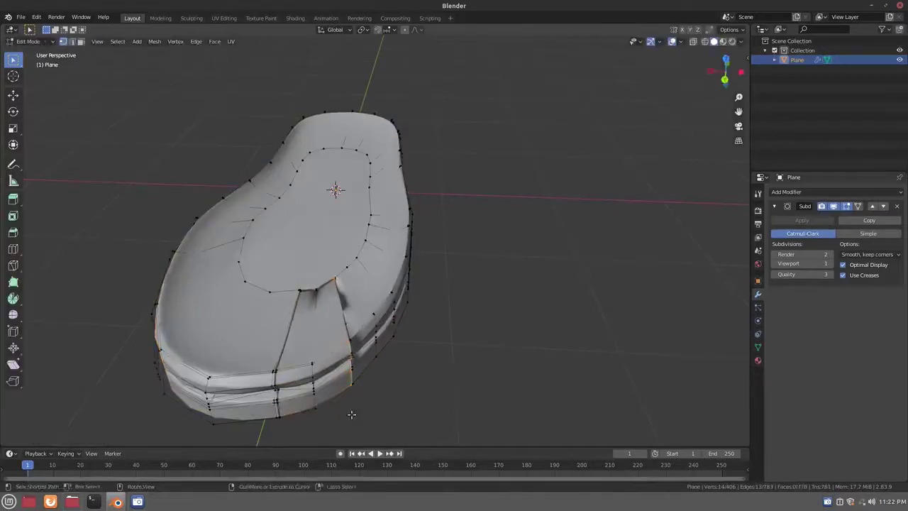
key(Tab)
middle_drag(412, 374, 443, 308)
key(Tab)
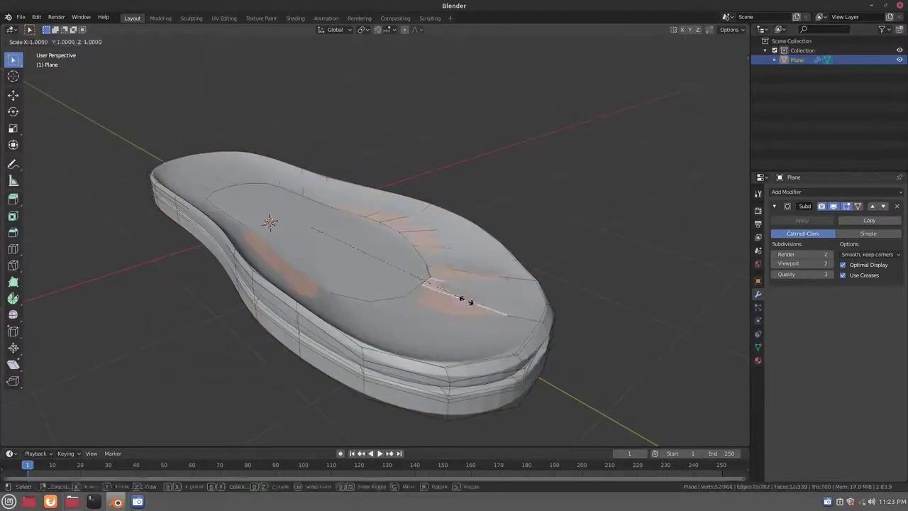
Scale and move the inner loop on the sole's top into a new position
key(s)
click(465, 300)
key(g)
click(504, 282)
click(497, 281)
click(487, 293)
Apply Shade Smooth to the sole in Object Mode
key(Tab)
key(Tab)
key(Tab)
right_click(436, 232)
click(435, 233)
mouse_move(435, 232)
middle_down()
mouse_move(250, 327)
mouse_move(599, 360)
middle_up()
key(Tab)
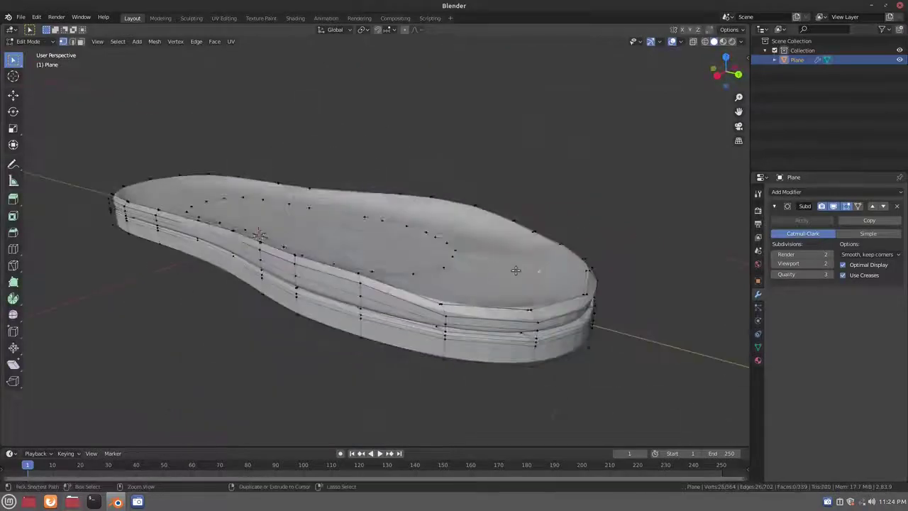
scroll(599, 359, up, 5)
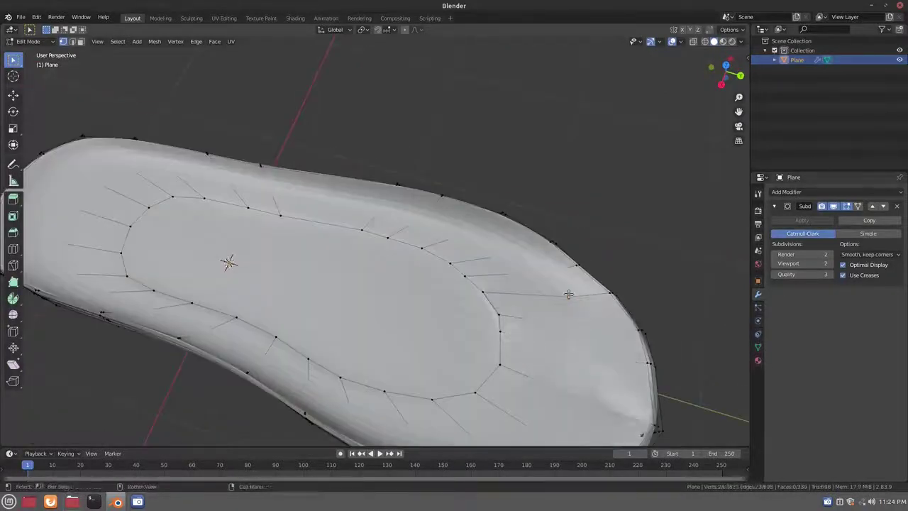
middle_drag(568, 294, 363, 273)
key(Tab)
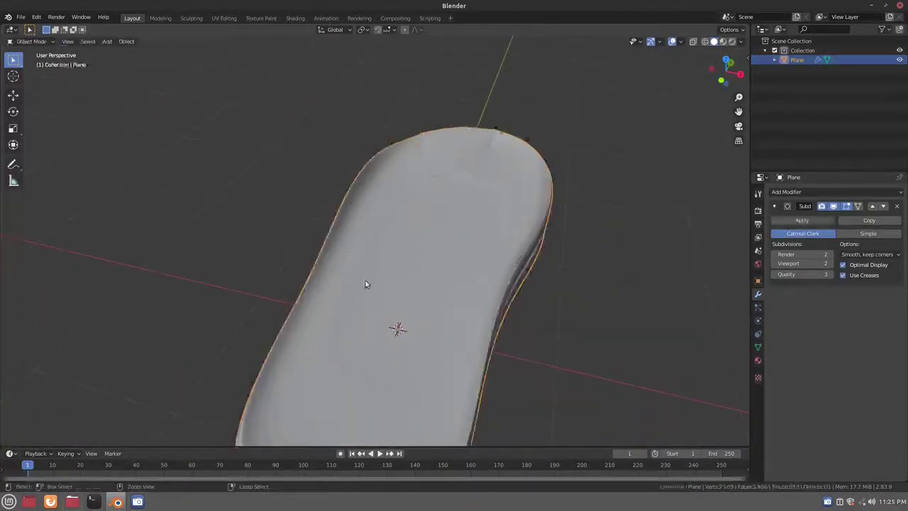
Extrude the selected rim, scale it inward and move it into place
key(Tab)
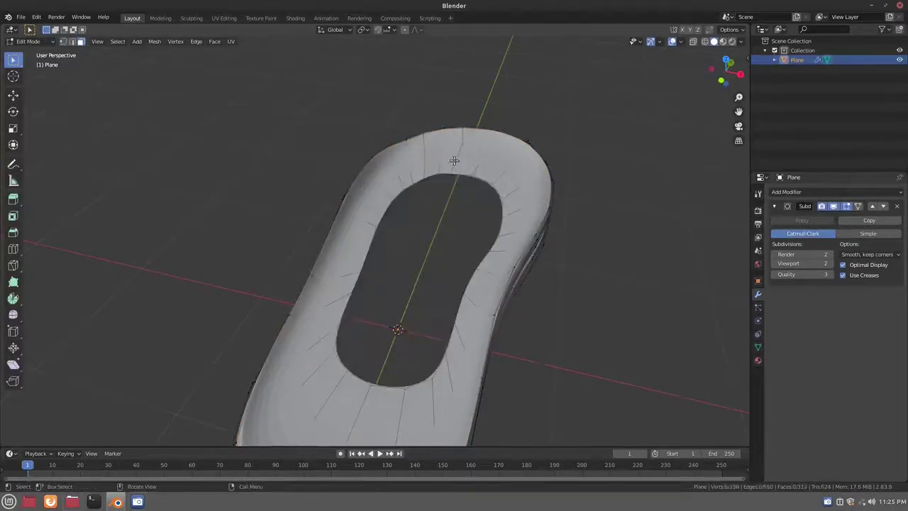
key(e)
key(s)
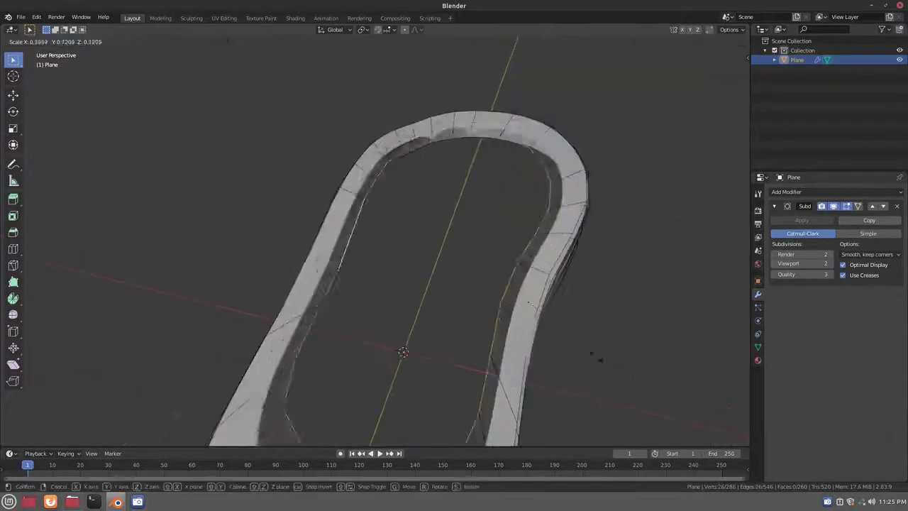
click(682, 378)
key(g)
key(y)
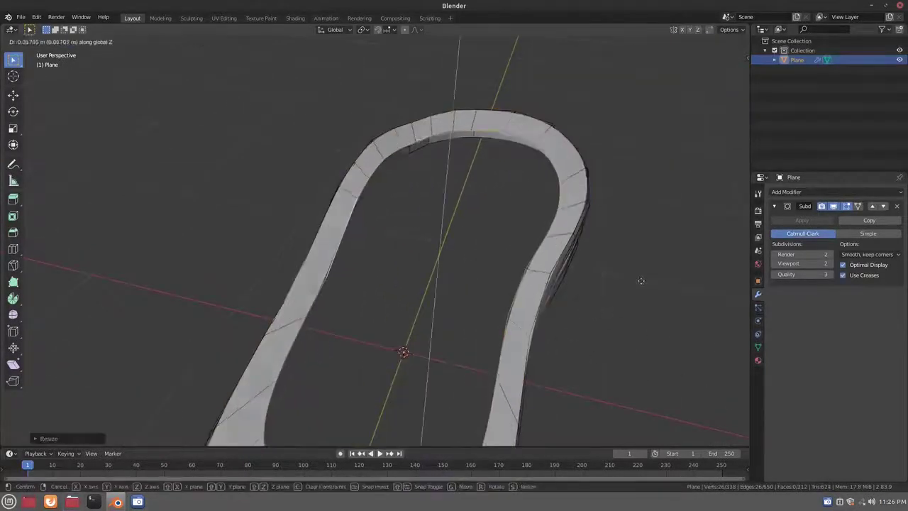
click(639, 280)
Grid Fill the top of the sole and view the result in Object Mode
click(215, 41)
click(239, 155)
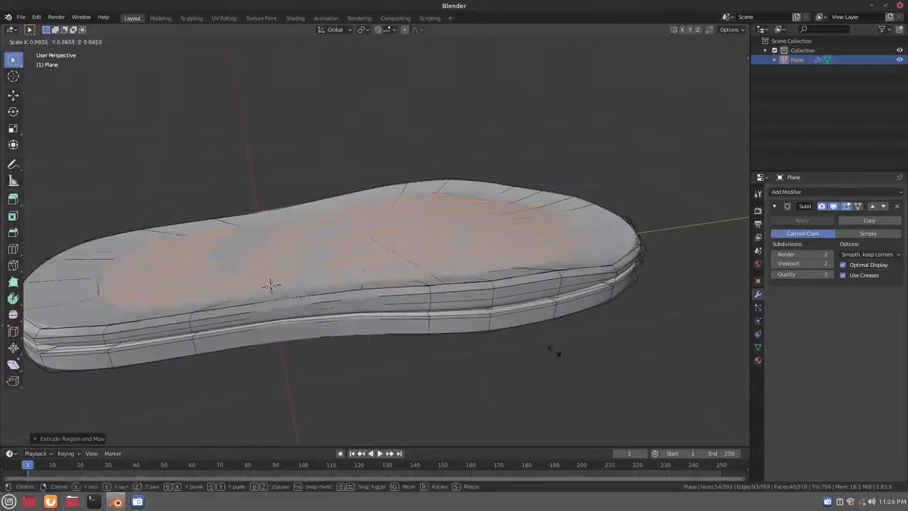
key(Tab)
scroll(327, 242, down, 3)
middle_drag(327, 242, 476, 350)
scroll(476, 350, up, 2)
Add an Edge Split modifier, then place a new edge loop around the sole's side
click(787, 192)
click(722, 269)
mouse_move(386, 277)
middle_down()
mouse_move(284, 298)
mouse_move(385, 277)
middle_up()
key(Tab)
middle_drag(190, 344, 81, 341)
click(81, 340)
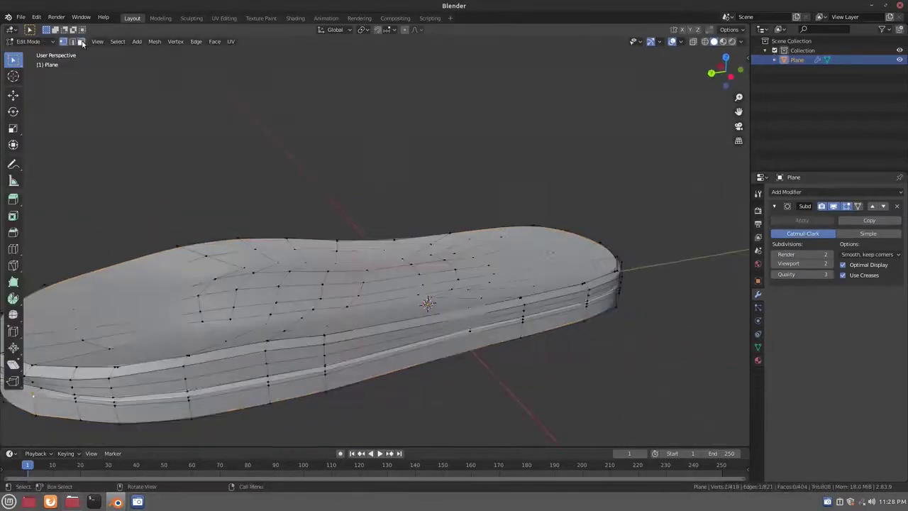
Box-select a strip of faces along the side of the sole in face select mode
click(81, 42)
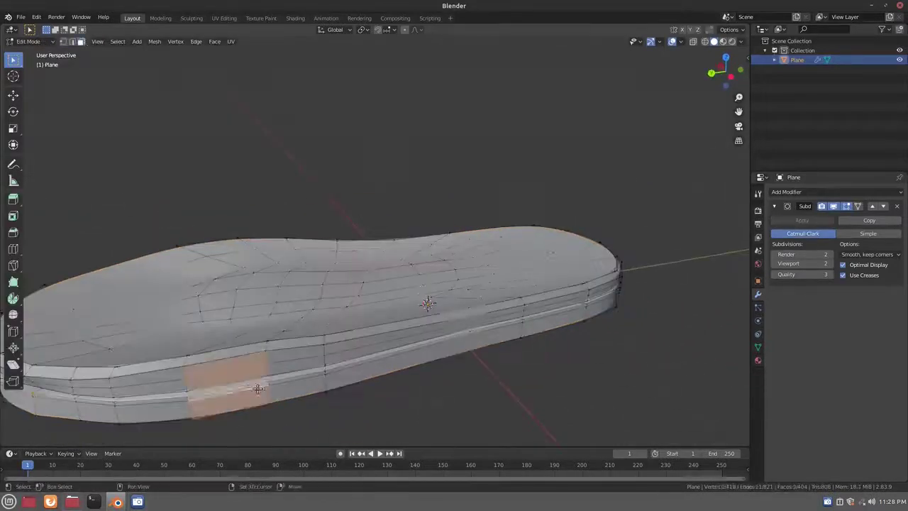
middle_drag(426, 305, 454, 347)
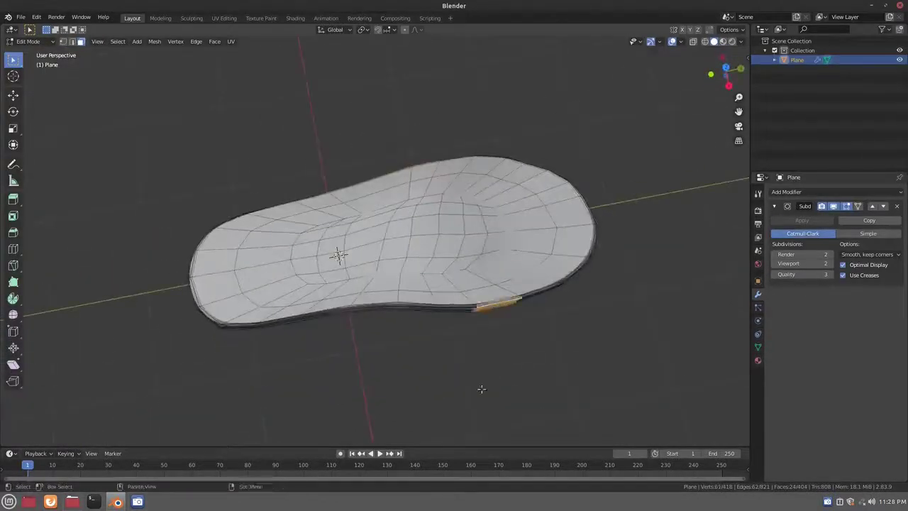
middle_drag(482, 389, 431, 321)
middle_drag(449, 357, 586, 403)
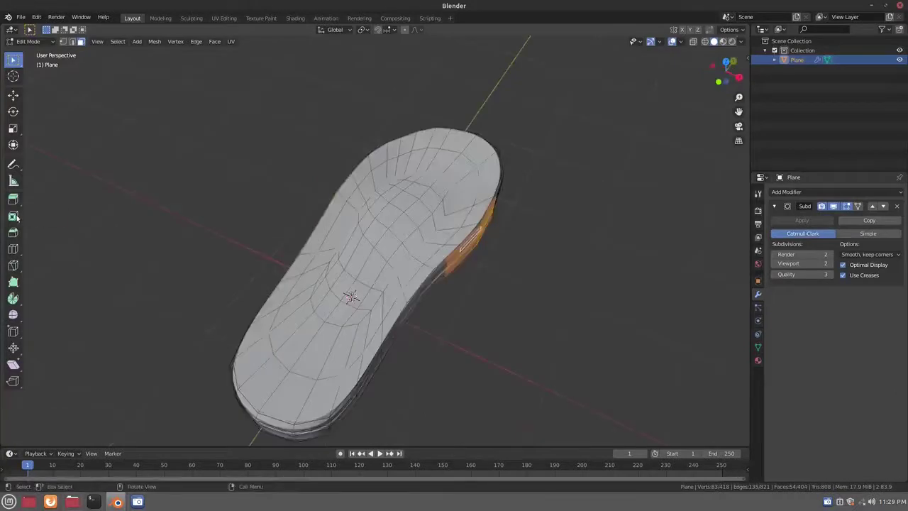
Extrude the selected side faces outward along their normals
click(13, 200)
mouse_move(407, 209)
middle_down()
mouse_move(374, 298)
mouse_move(525, 262)
middle_up()
mouse_move(525, 263)
mouse_down()
mouse_move(640, 418)
mouse_move(461, 320)
mouse_up()
mouse_move(465, 317)
middle_down()
mouse_move(369, 395)
mouse_move(392, 363)
middle_up()
middle_drag(428, 295, 154, 326)
Return to Object Mode and add a new plane, Plane.001, to the scene
key(Tab)
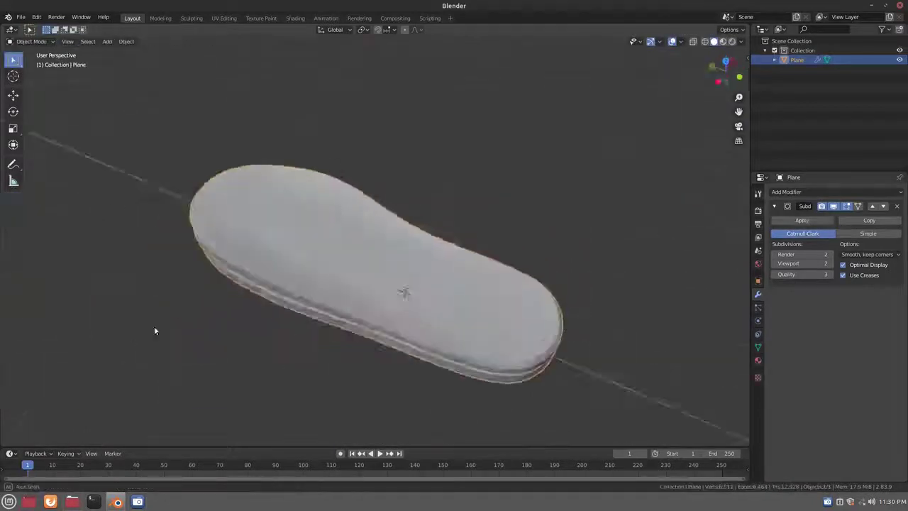
key(shift+a)
click(196, 411)
In top view, narrow the new plane along Y and raise it along Z above the sole
middle_drag(350, 379, 317, 262)
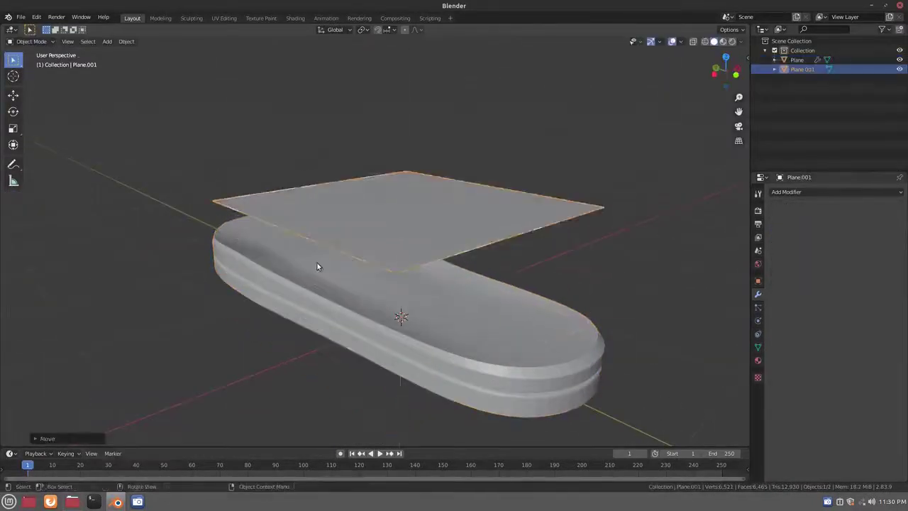
key(KP_7)
key(s)
key(y)
click(448, 277)
key(g)
key(z)
click(447, 270)
Extrude the plane down into a box over the sole and add an edge loop across it
middle_drag(448, 269, 266, 284)
key(Tab)
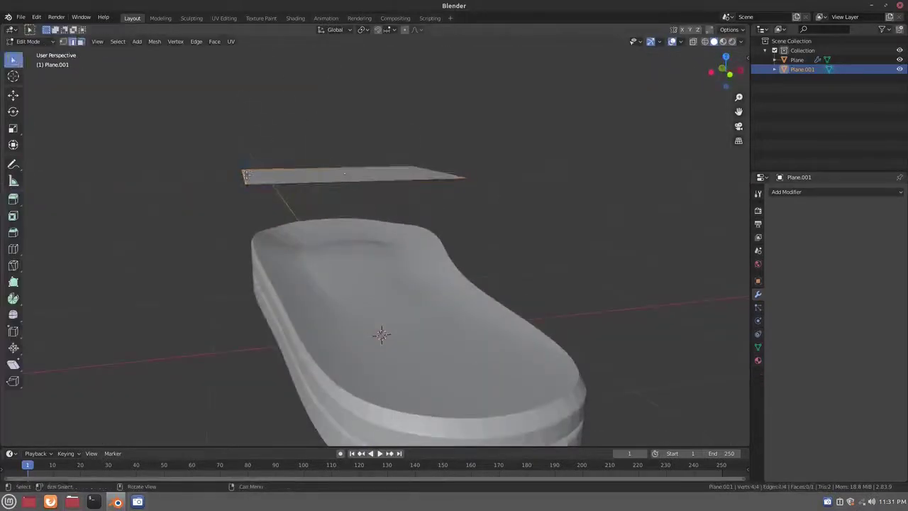
key(e)
click(462, 283)
middle_drag(463, 282, 309, 370)
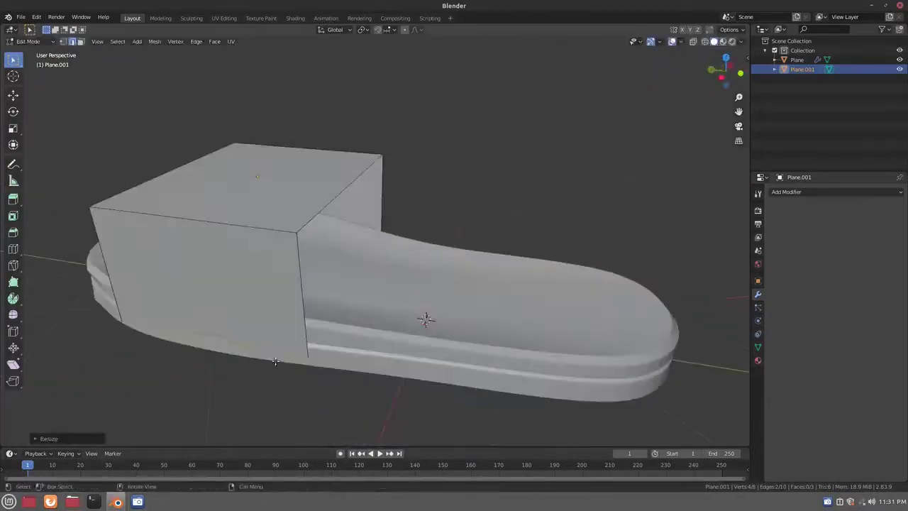
click(231, 315)
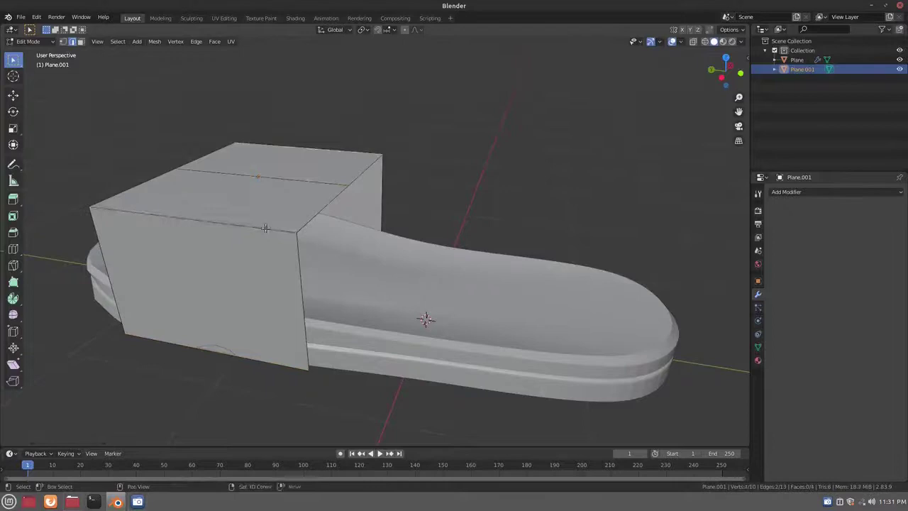
click(265, 228)
middle_drag(352, 181, 299, 267)
Select the box's top vertices and raise them along Z
key(g)
click(258, 283)
middle_drag(259, 283, 237, 264)
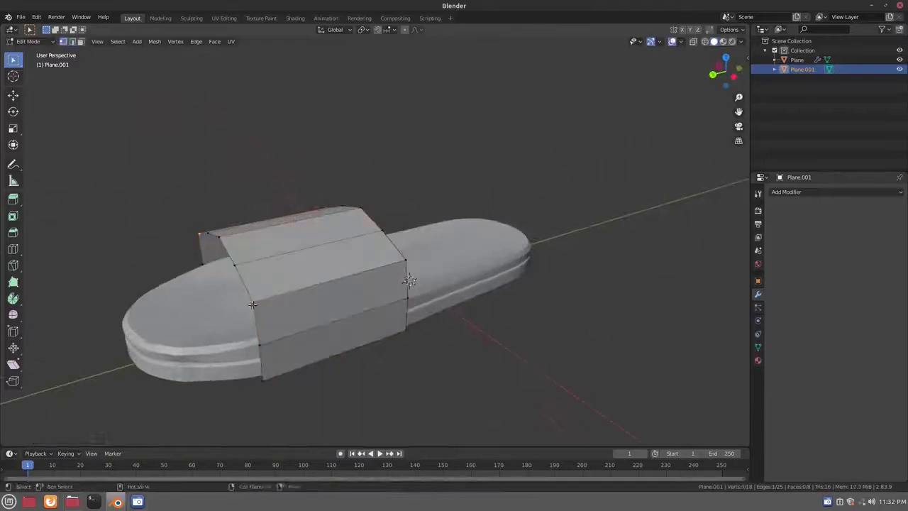
key(g)
key(z)
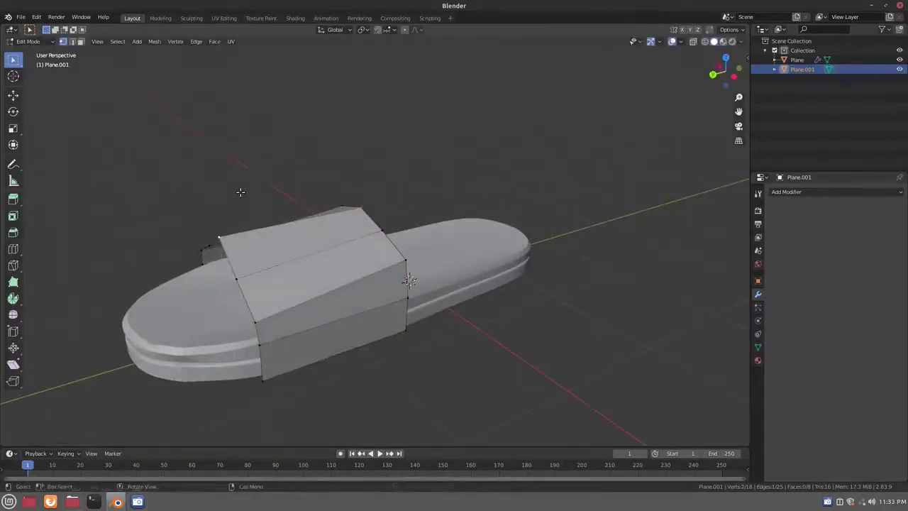
Shift vertex groups along X to taper the strap into angled corners
middle_drag(240, 192, 529, 343)
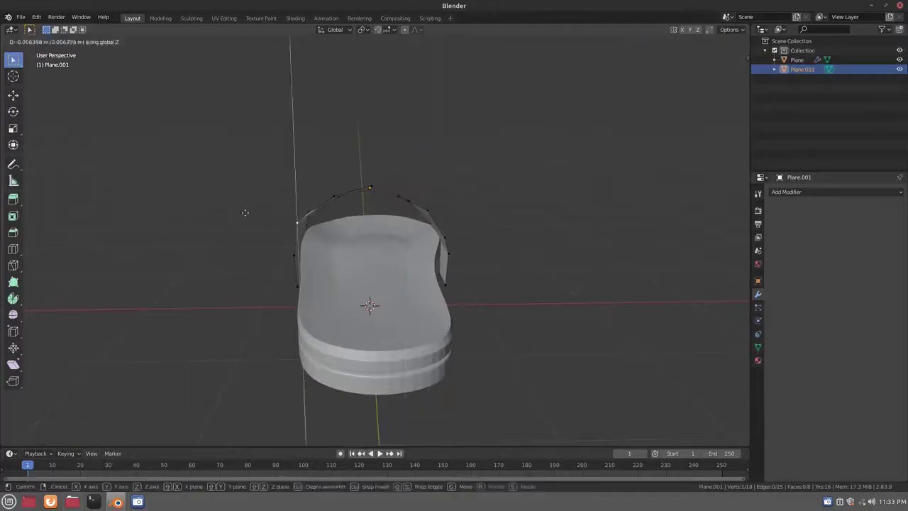
middle_drag(316, 221, 461, 399)
key(g)
key(x)
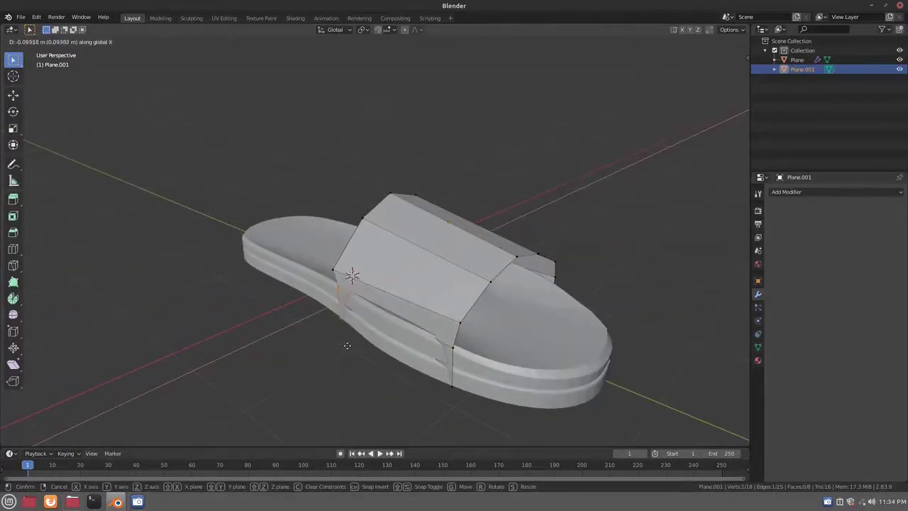
middle_drag(504, 356, 513, 416)
key(g)
key(x)
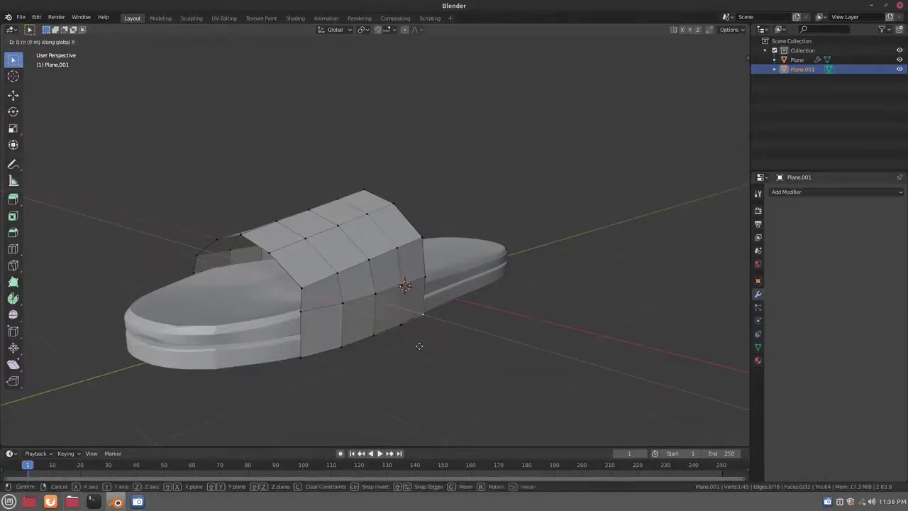
Shift the strap's lower side vertices along X so they hug the sole
middle_drag(401, 324, 393, 375)
click(393, 376)
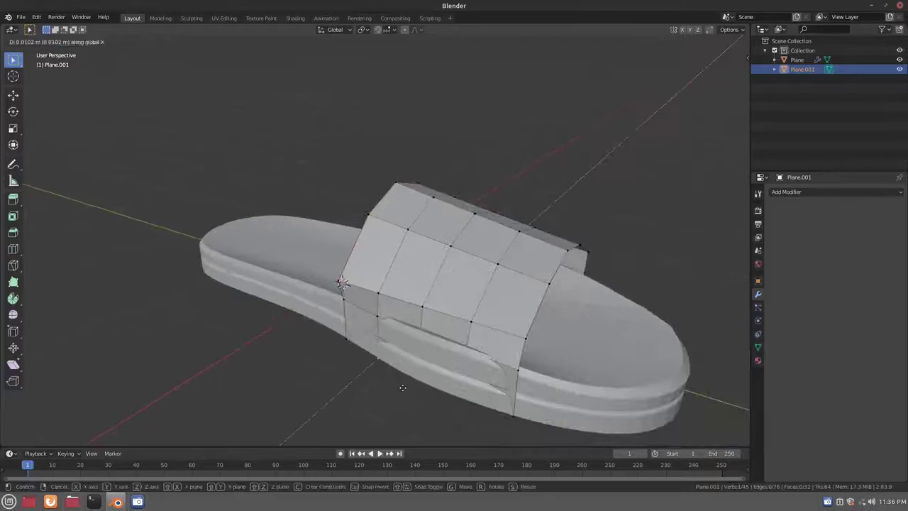
click(424, 388)
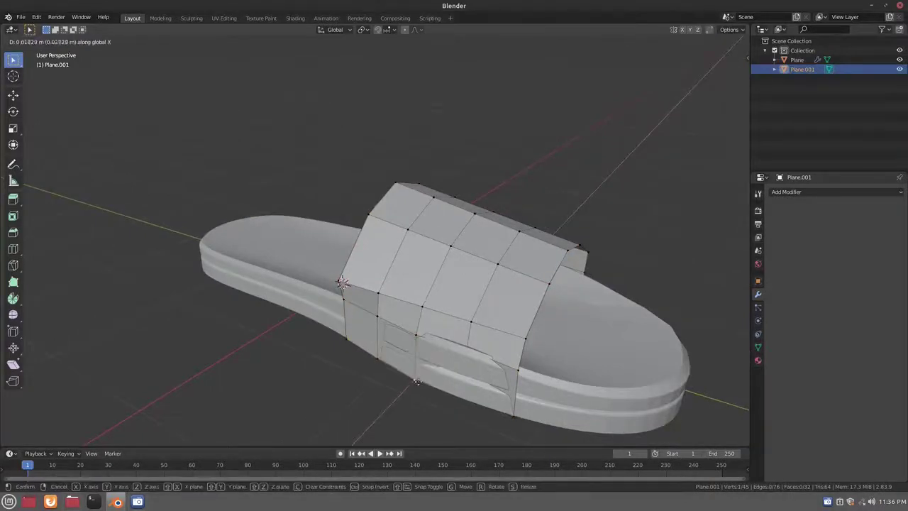
key(g)
key(x)
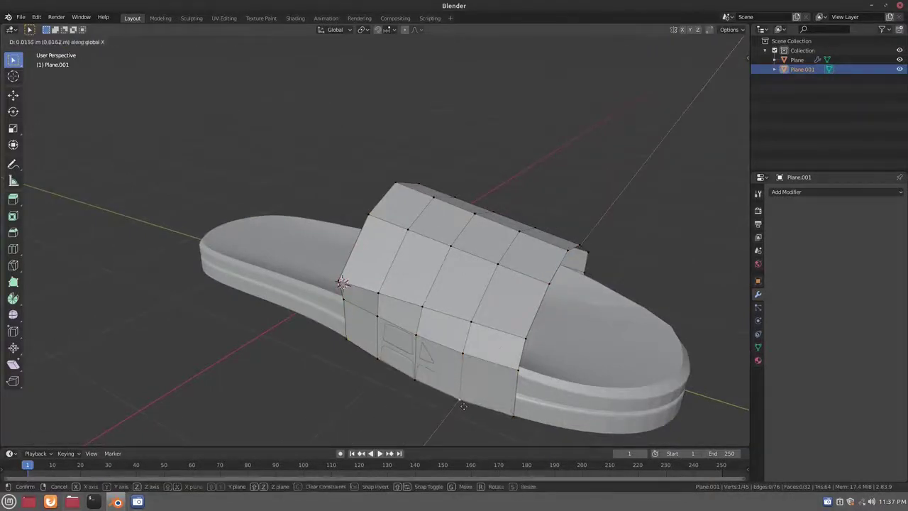
click(388, 383)
Freely move more strap vertices into a curve, then return to Object Mode
mouse_move(388, 383)
middle_down()
mouse_move(598, 352)
mouse_move(469, 258)
middle_up()
key(g)
click(598, 352)
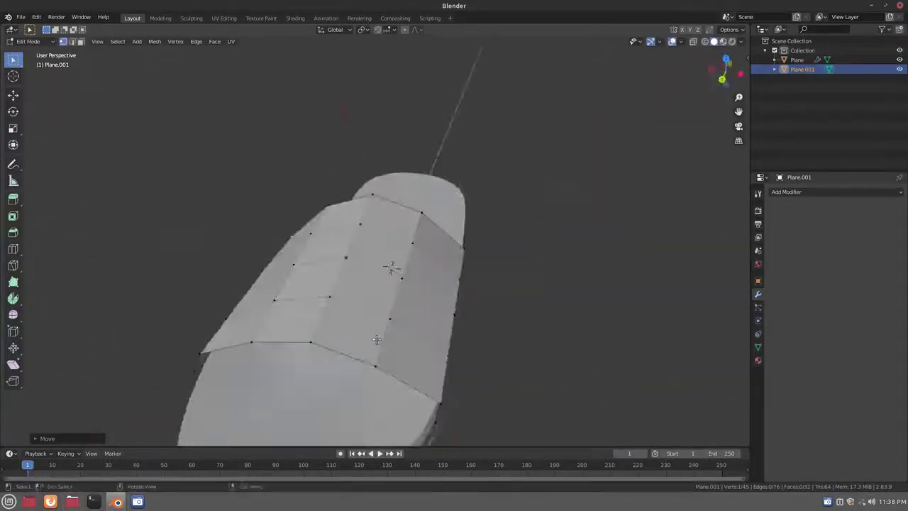
click(389, 296)
mouse_move(389, 297)
middle_down()
mouse_move(347, 344)
mouse_move(404, 324)
middle_up()
key(Tab)
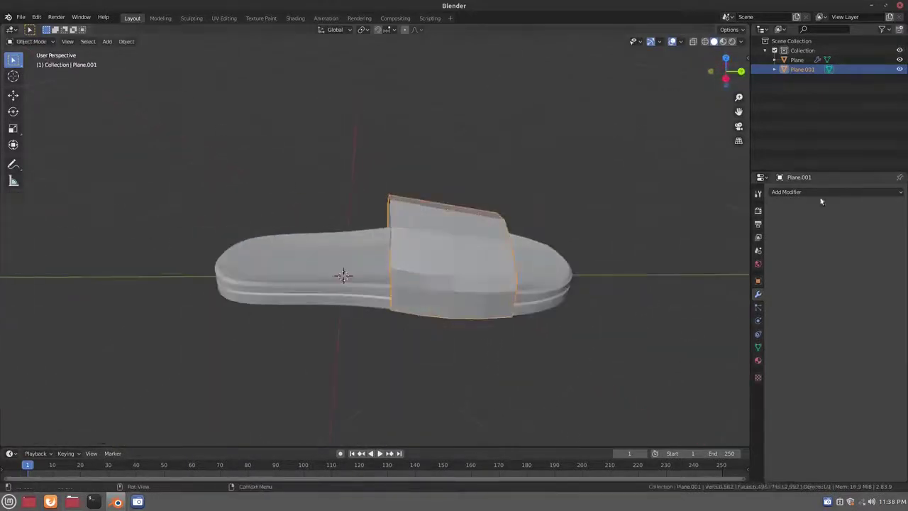
Thicken the strap with an applied Solidify modifier and smooth it with level-2 subdivision
click(837, 192)
click(827, 234)
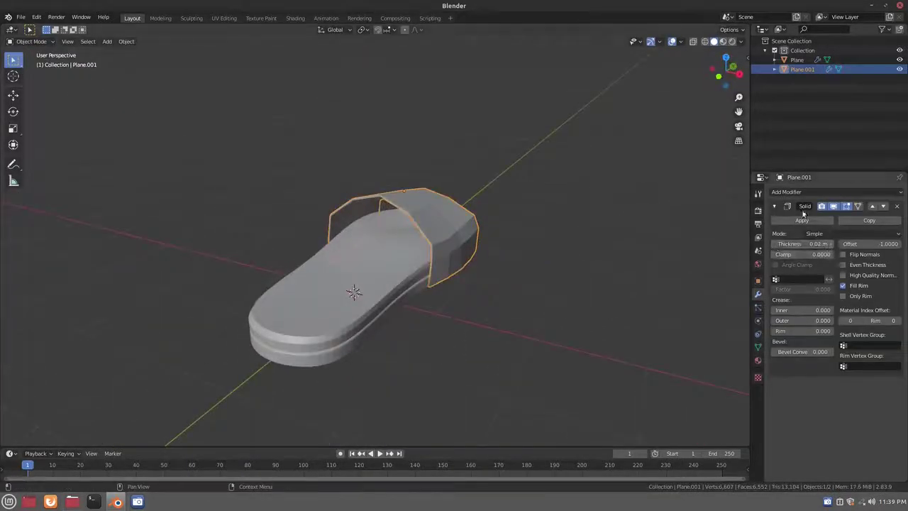
click(802, 220)
key(ctrl+2)
mouse_move(398, 339)
middle_down()
mouse_move(344, 285)
mouse_move(286, 370)
middle_up()
key(Tab)
alt+click(353, 339)
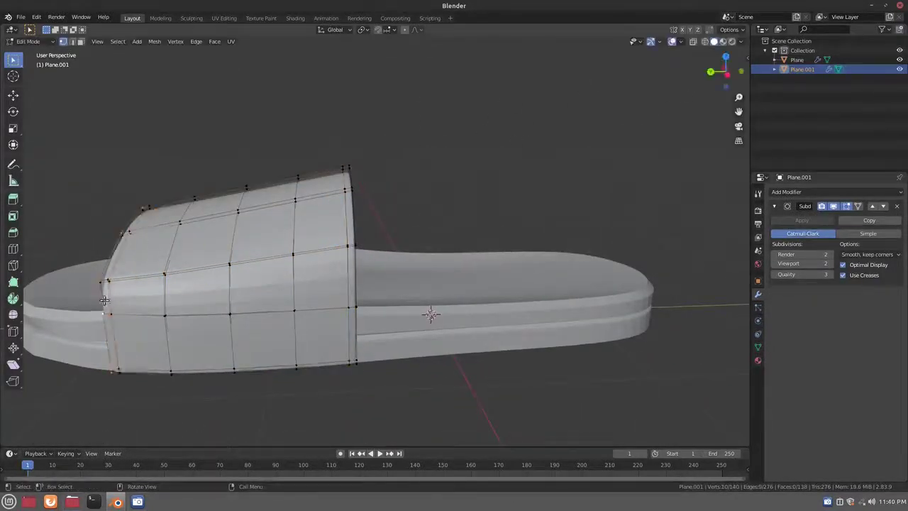
Cut a centred vertical edge loop into the strap
mouse_move(126, 315)
middle_down()
mouse_move(549, 364)
mouse_move(506, 388)
middle_up()
key(ctrl+r)
click(507, 388)
right_click(507, 388)
key(Tab)
Select the sole and move its vertices vertically in Edit Mode
right_click(361, 301)
click(360, 329)
key(Tab)
key(g)
key(z)
click(356, 365)
mouse_move(356, 365)
middle_down()
mouse_move(303, 241)
mouse_move(355, 284)
mouse_move(410, 298)
mouse_move(229, 355)
middle_up()
click(212, 41)
key(Tab)
In a side X-ray view, box-select the sole's bottom faces
scroll(303, 241, down, 5)
key(Tab)
scroll(355, 283, up, 6)
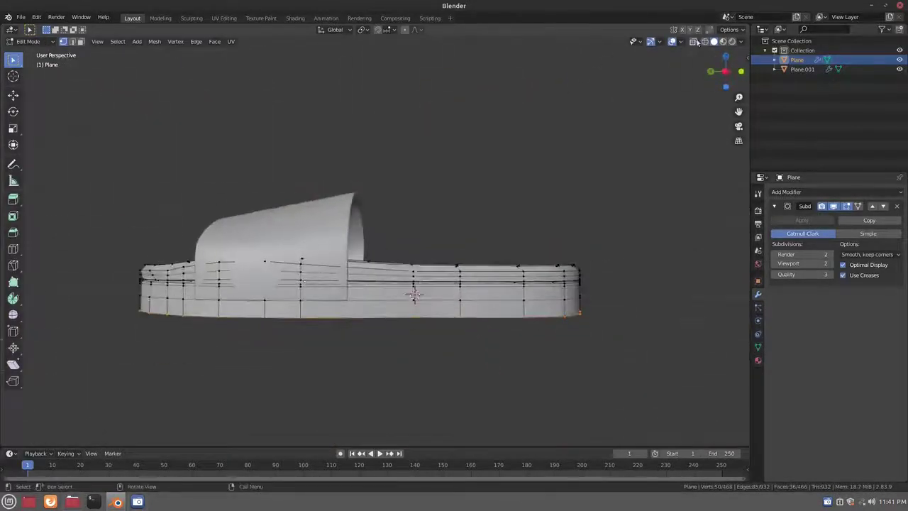
key(alt+z)
key(KP_3)
drag(110, 353, 683, 278)
click(757, 361)
Replace the unused material slot with a new material for the sole
click(900, 203)
click(835, 251)
key(Tab)
Create a strap material and assign Material.003 and Material.004 to strap faces
click(461, 225)
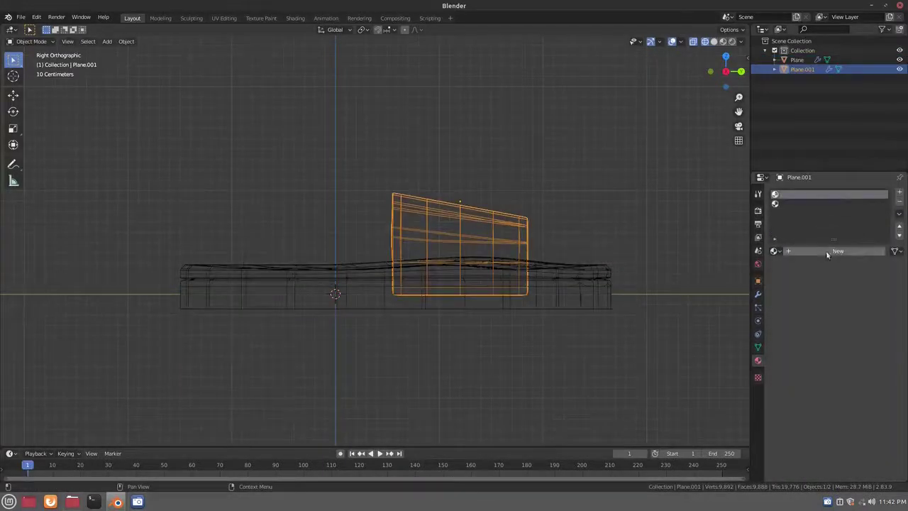
click(846, 254)
middle_drag(496, 269, 460, 263)
key(alt+z)
key(Tab)
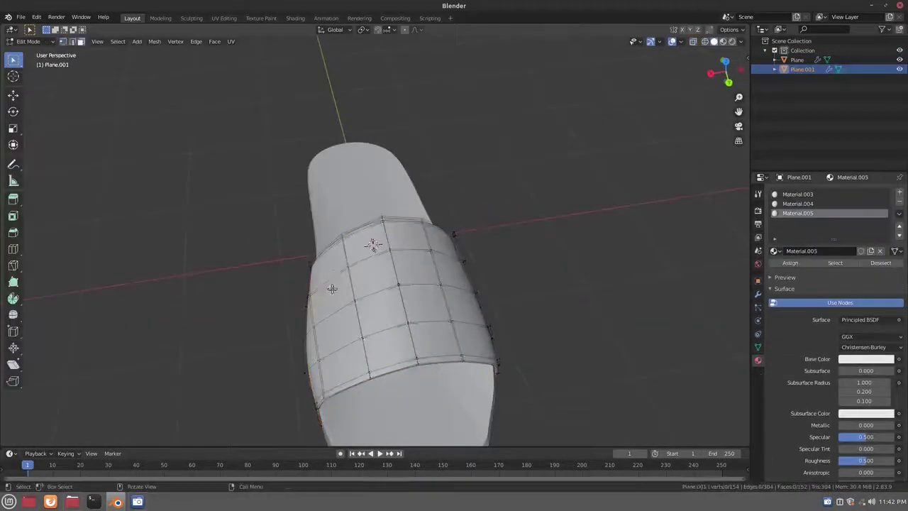
click(332, 288)
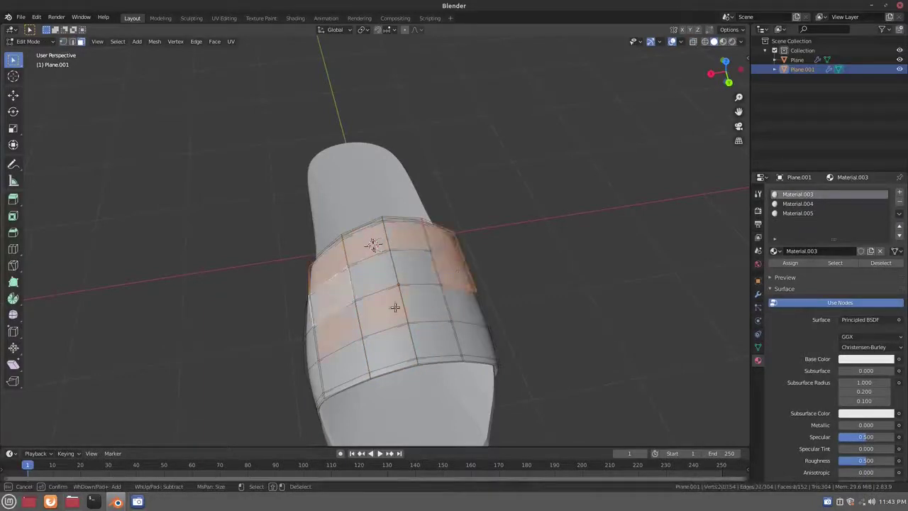
click(788, 204)
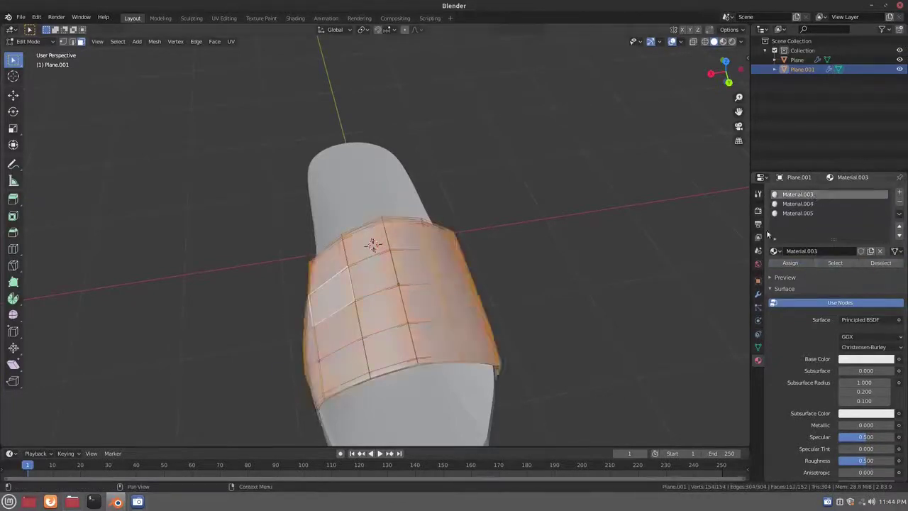
Join the sole and strap into one object and bring up the save dialog
key(Tab)
click(477, 336)
key(a)
key(ctrl+j)
key(ctrl+s)
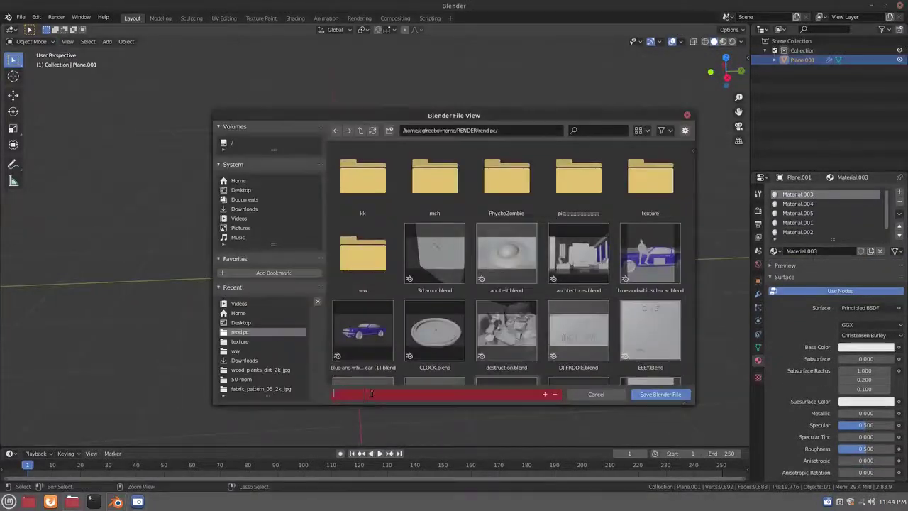
Save as sandels.blend, then shift the sandal's mesh sideways along X
key(Return)
key(KP_7)
key(Tab)
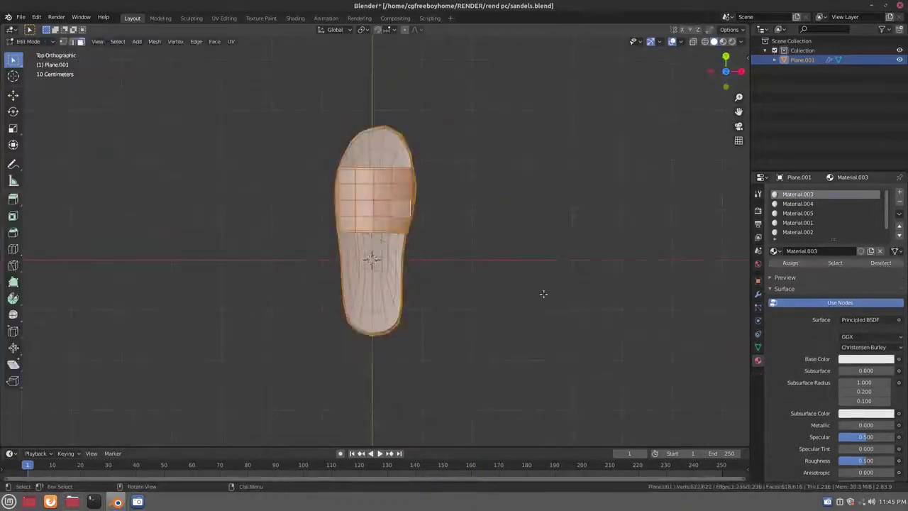
key(g)
key(x)
click(463, 270)
key(Tab)
click(757, 294)
Add and apply a Mirror modifier to create the second sandal
click(786, 191)
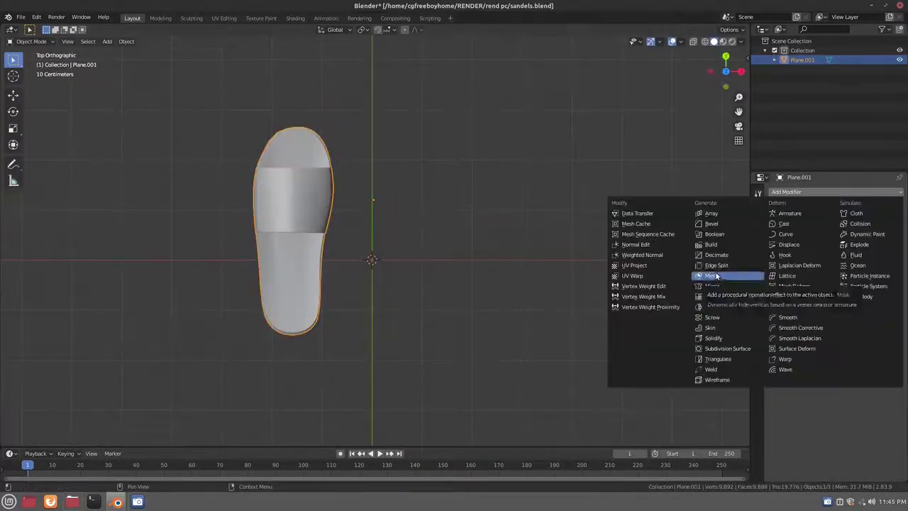
click(726, 271)
click(805, 224)
middle_drag(426, 269, 377, 286)
Add a plane and scale it into a huge ground under the pair
key(shift+a)
click(360, 258)
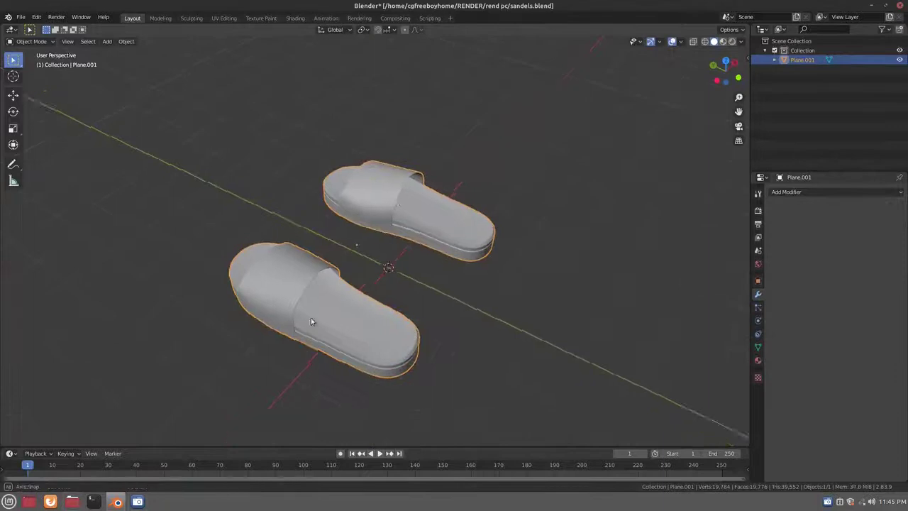
middle_drag(313, 318, 347, 305)
key(s)
click(588, 366)
Lift the sandals along Z so they rest on the ground plane
click(416, 291)
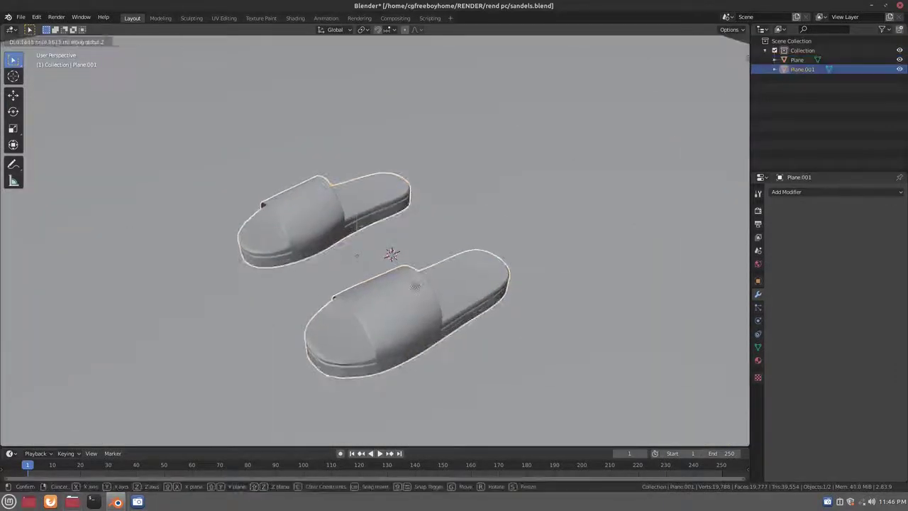
key(KP_1)
key(g)
key(z)
click(428, 254)
middle_drag(428, 254, 407, 269)
Switch to the Shading workspace and save the file
click(295, 17)
middle_drag(431, 206, 447, 196)
scroll(362, 171, up, 3)
key(ctrl+s)
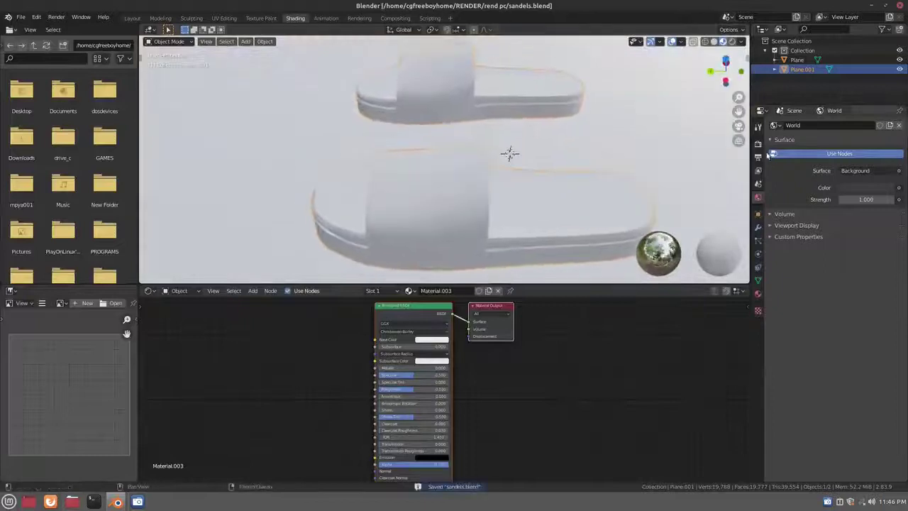
Keep the strap base colour white and make Material.004's stripe black
click(758, 292)
click(866, 280)
click(848, 216)
key(BackSpace)
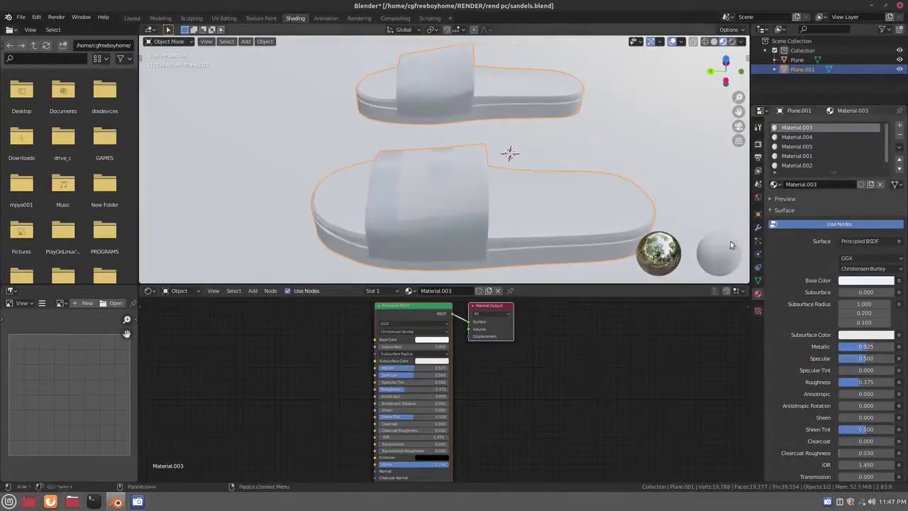
click(858, 280)
click(888, 234)
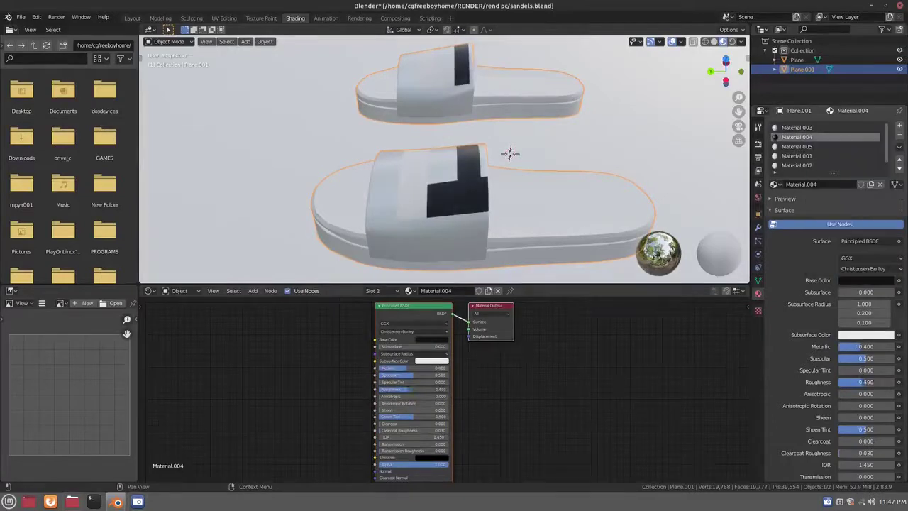
Make Material.005 red and darken the footbed's Material.001
click(796, 146)
click(866, 280)
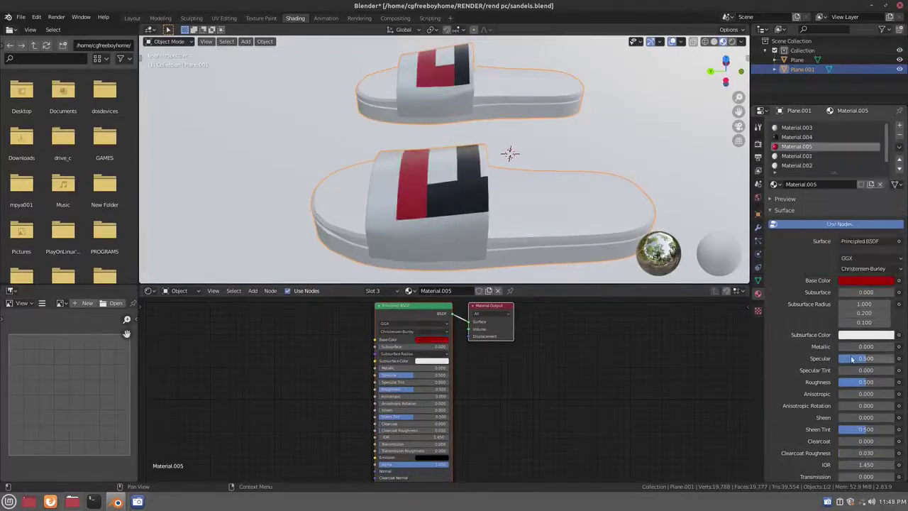
click(797, 155)
click(865, 280)
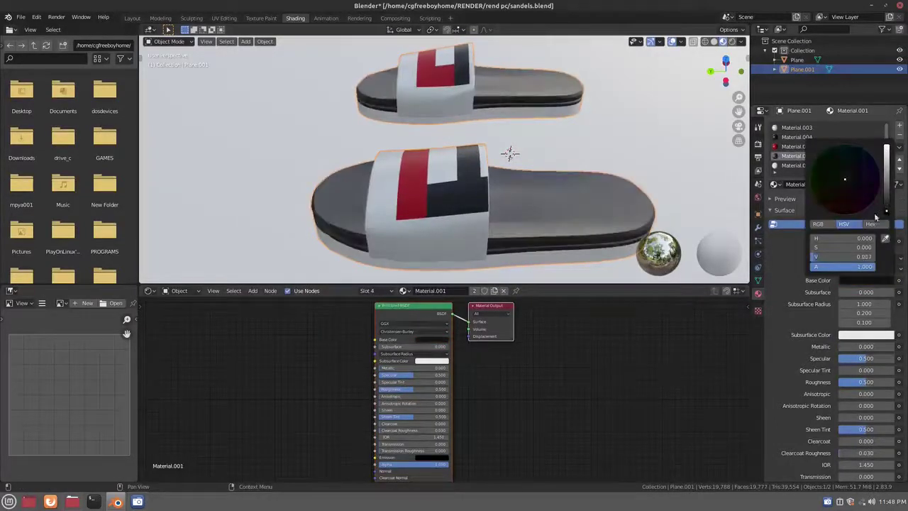
key(ctrl+z)
mouse_move(509, 153)
middle_down()
mouse_move(586, 197)
mouse_move(368, 183)
mouse_move(412, 200)
middle_up()
Separate one sandal from the mesh into its own object
key(Tab)
click(352, 168)
click(742, 41)
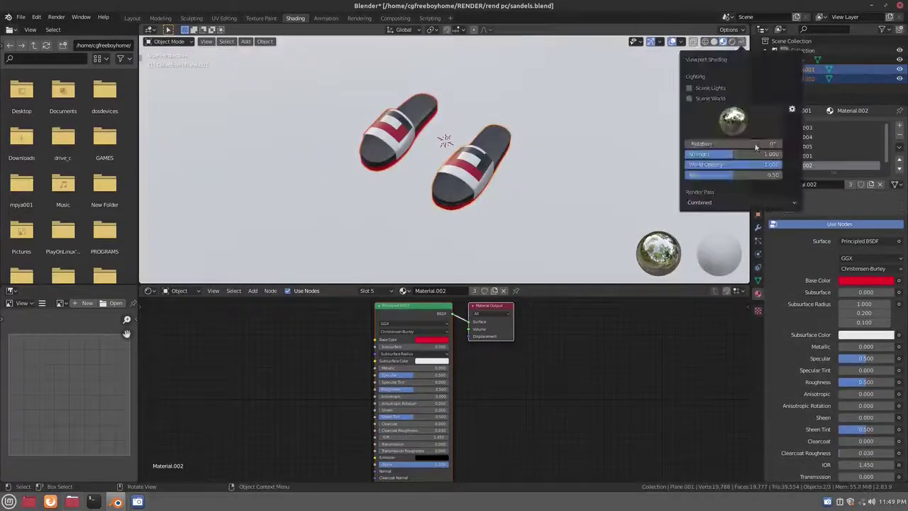
Select the separated sandal and raise it, viewed from the front
click(754, 146)
key(Tab)
key(KP_1)
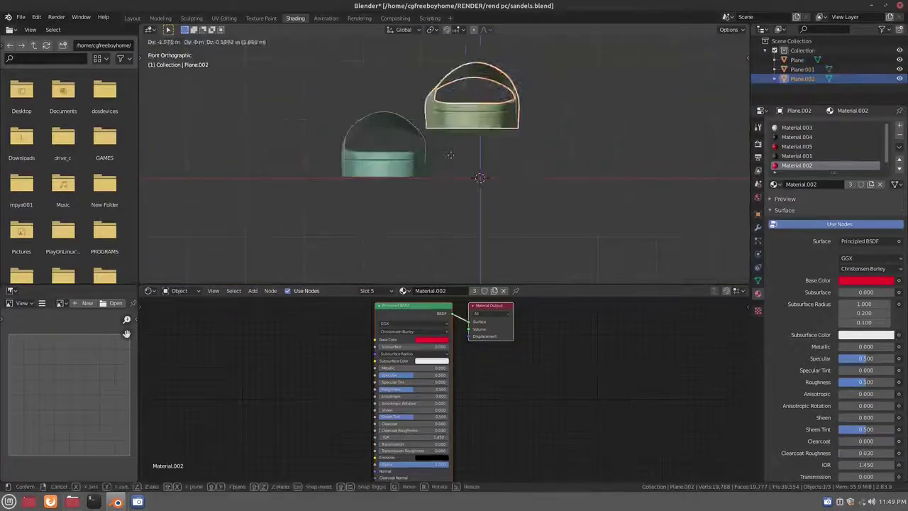
click(512, 153)
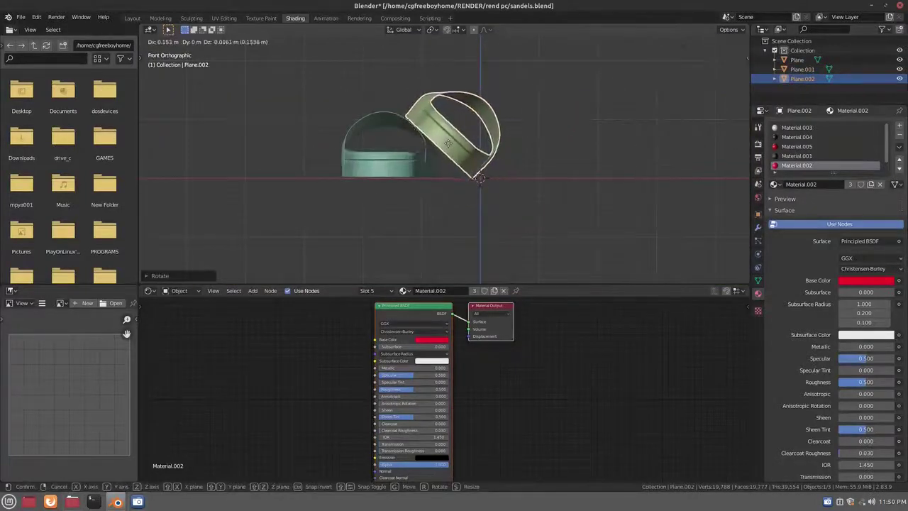
middle_drag(449, 147, 480, 192)
Rotate the separated sandal around the vertical axis, checking it from front and back views
key(z)
key(r)
click(560, 242)
key(ctrl+KP_1)
key(r)
key(z)
click(516, 179)
middle_drag(516, 180, 498, 278)
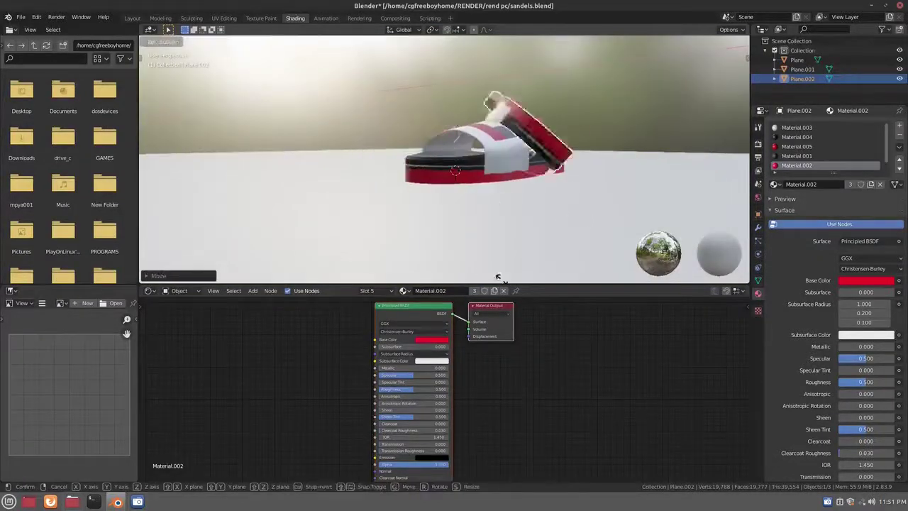
Try a rotation about the Y axis, then reset the sandal's rotation
key(KP_1)
key(r)
key(y)
click(477, 174)
mouse_move(477, 174)
middle_down()
mouse_move(385, 183)
mouse_move(548, 238)
middle_up()
Scale the separated sandal to its new size
key(alt+r)
key(s)
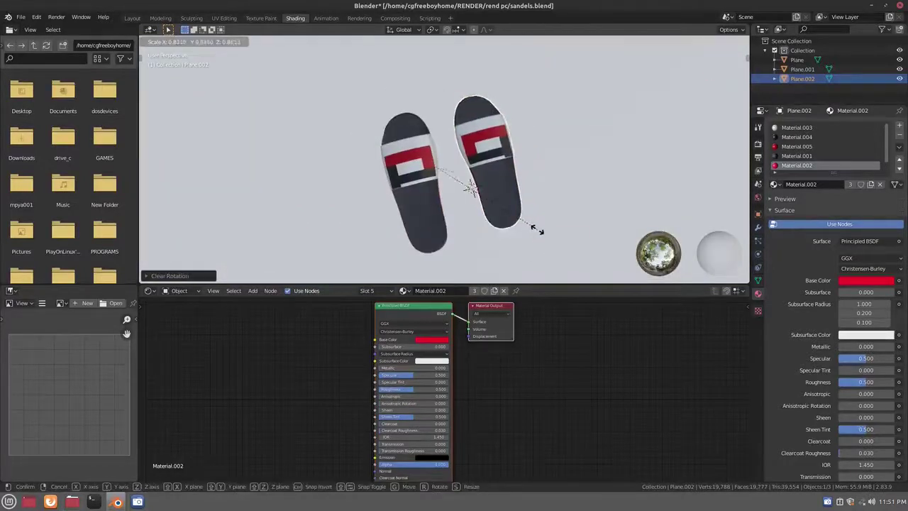
click(537, 229)
middle_drag(537, 229, 367, 148)
Tilt the sandal and shift it up and right so it rests across the other
key(r)
click(367, 147)
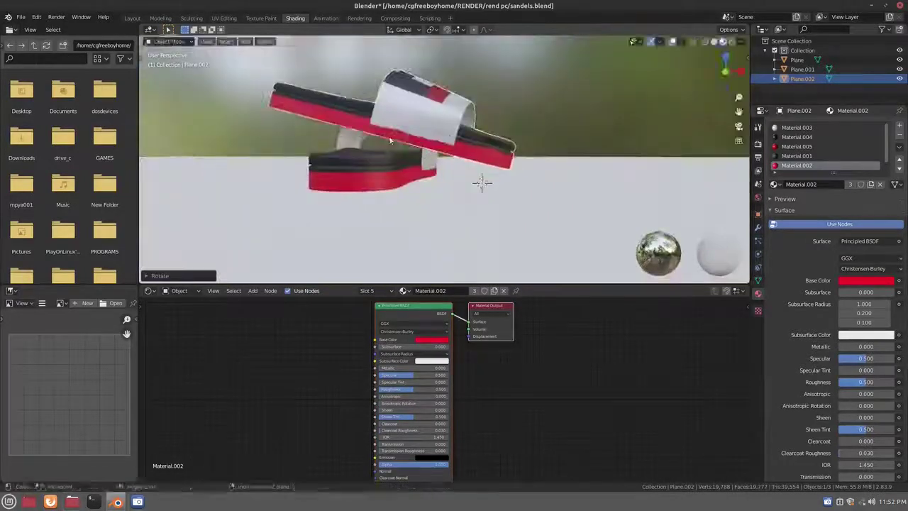
key(g)
click(459, 174)
middle_drag(460, 174, 415, 196)
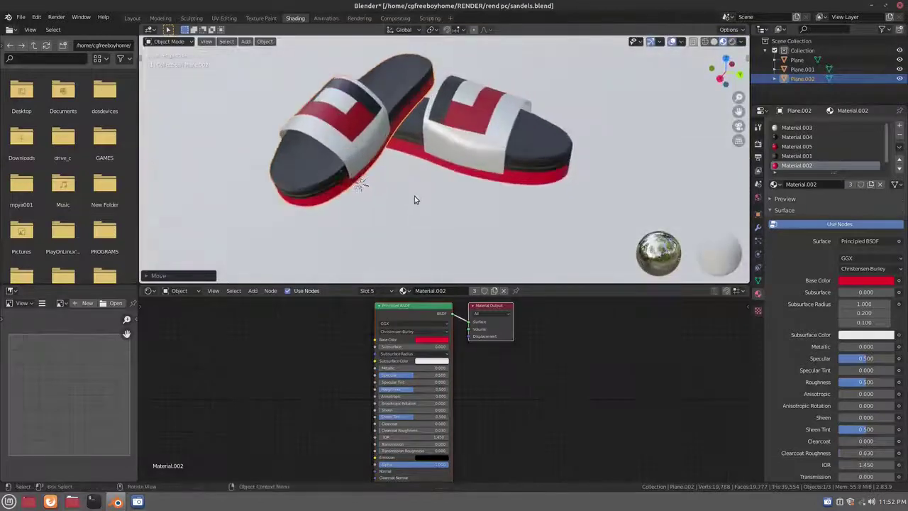
Look through the new camera and move it to frame the sandal pair
key(ctrl+alt+KP_0)
key(g)
click(419, 192)
key(r)
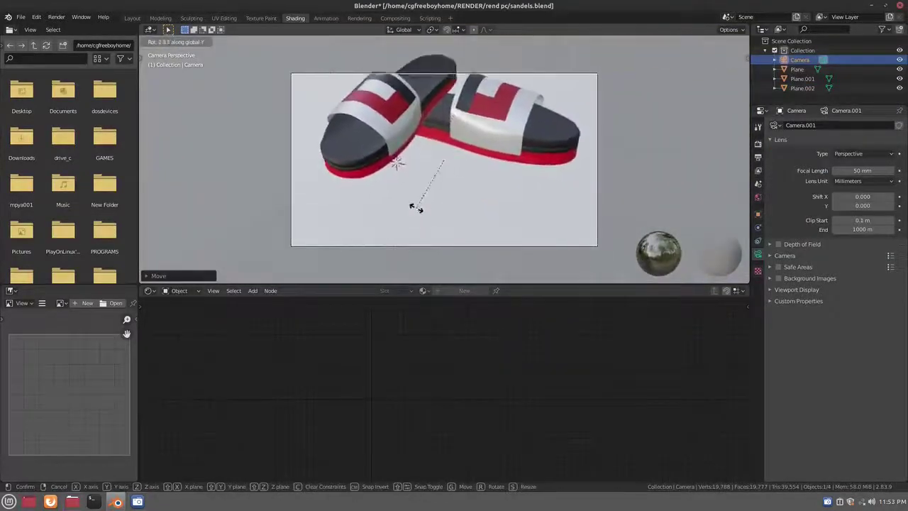
Set the camera's angle, then turn the right sandal vertically and slide it along X
click(421, 203)
click(479, 202)
key(r)
key(z)
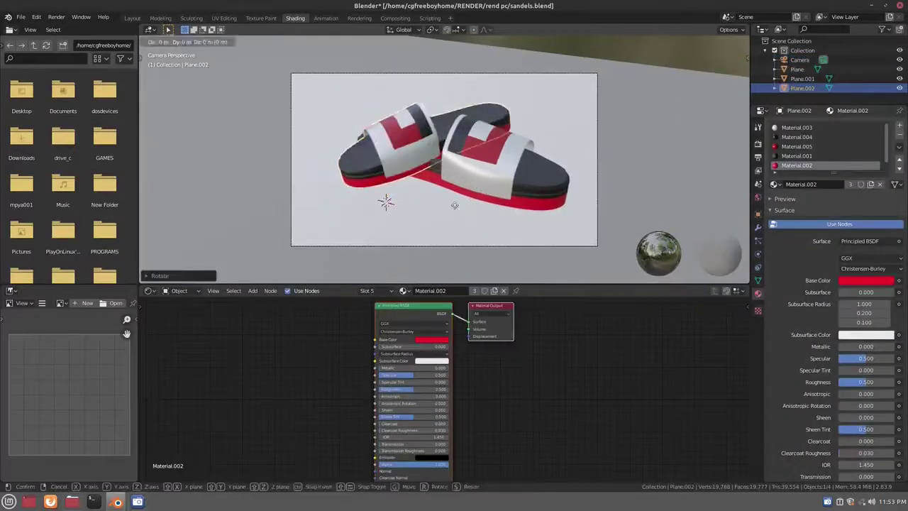
click(455, 203)
key(g)
key(x)
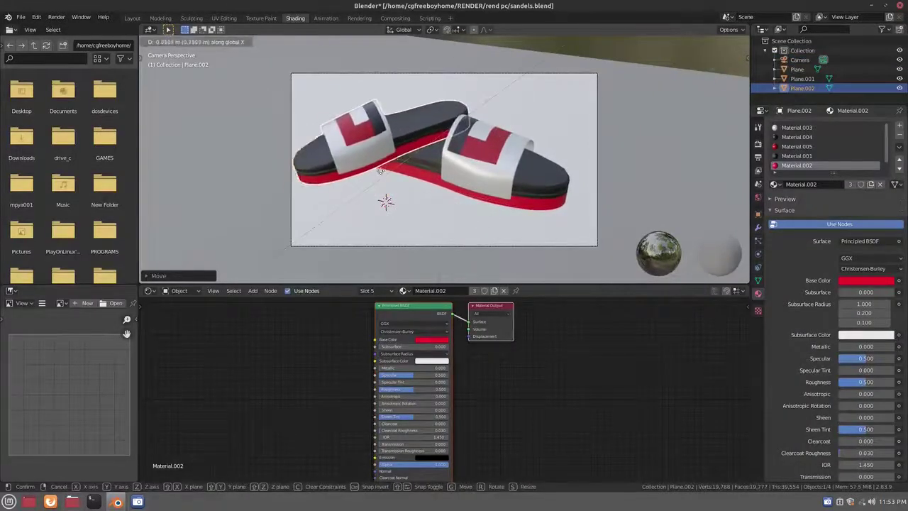
Feed the cobblestone colour image into the ground plane's Base Color
click(405, 164)
scroll(96, 131, down, 4)
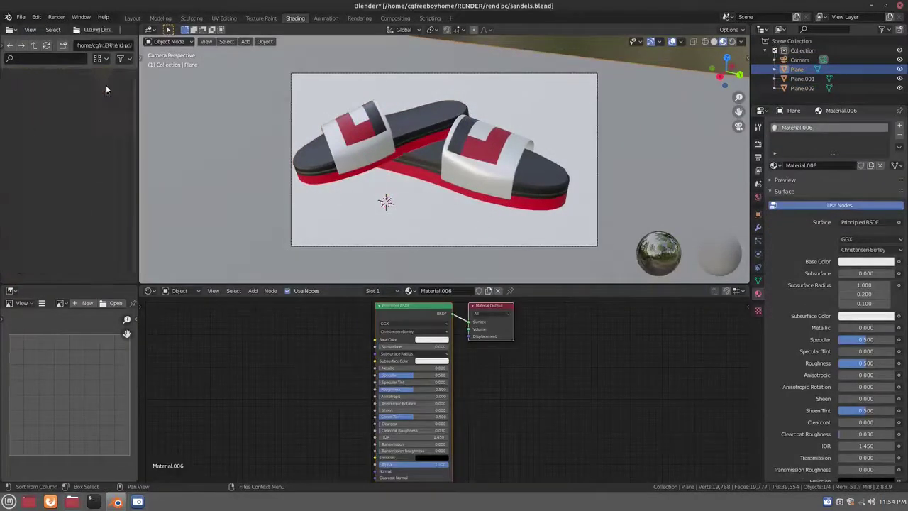
double_click(104, 118)
drag(21, 89, 227, 344)
drag(264, 349, 374, 339)
Subdivide the floor mesh and set its number of cuts
key(Tab)
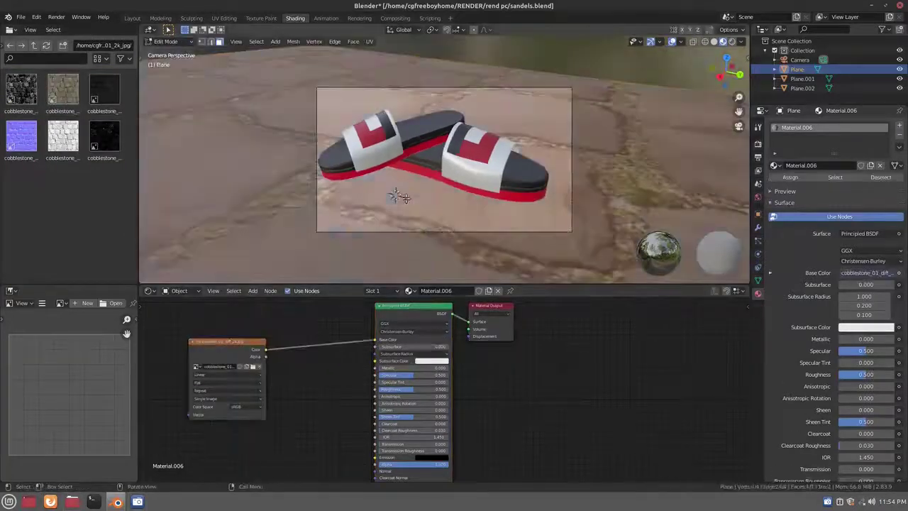
right_click(397, 197)
click(397, 198)
click(224, 210)
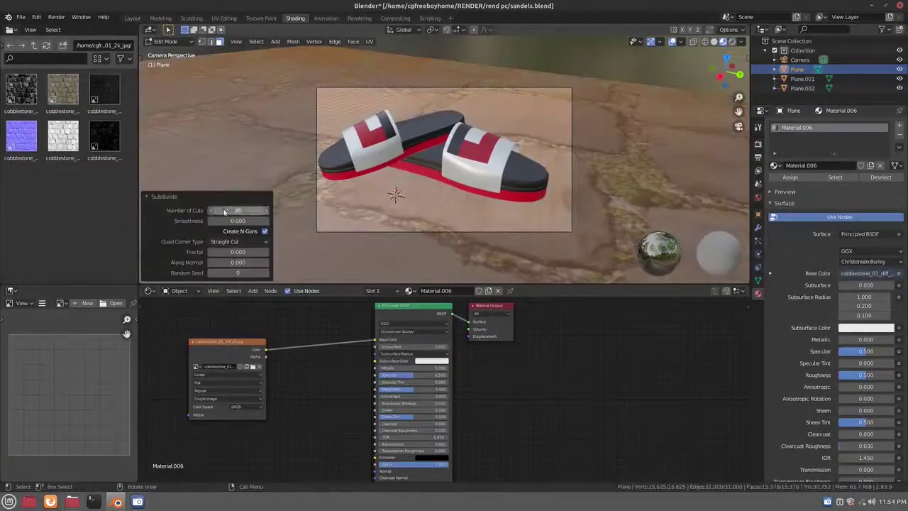
Load the cobblestone displacement image and add a Subdivision Surface modifier to the floor
click(878, 287)
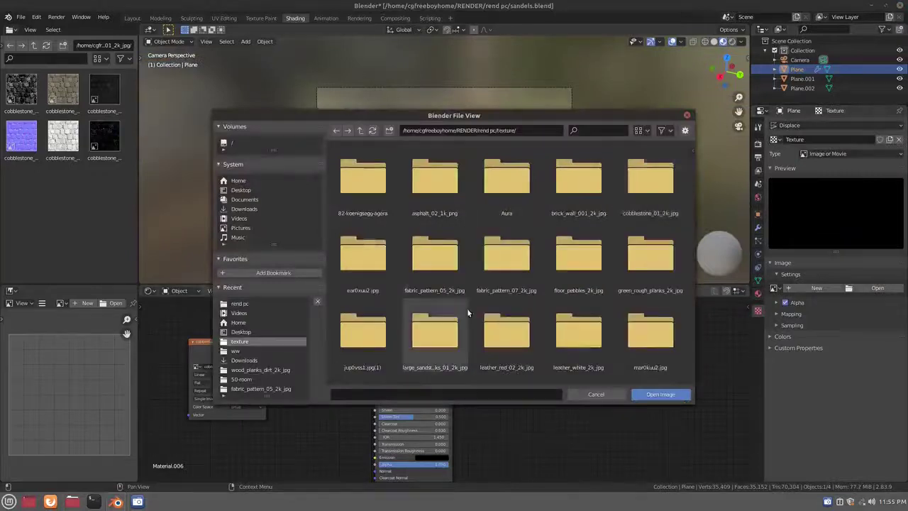
double_click(674, 209)
double_click(508, 199)
click(758, 227)
click(830, 125)
click(691, 284)
Set displacement strength to 0.020 and place Displace after the subdivision
drag(901, 229, 884, 227)
click(884, 227)
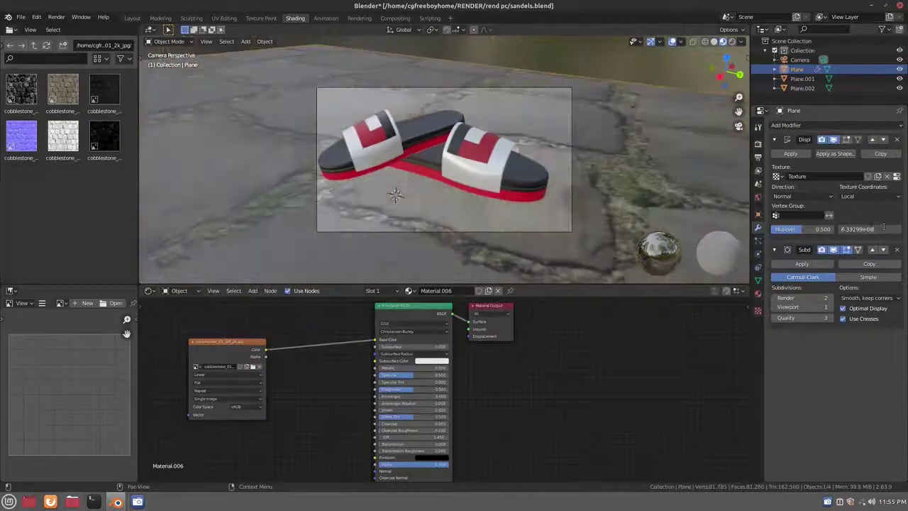
text(02)
key(Return)
middle_drag(439, 191, 425, 164)
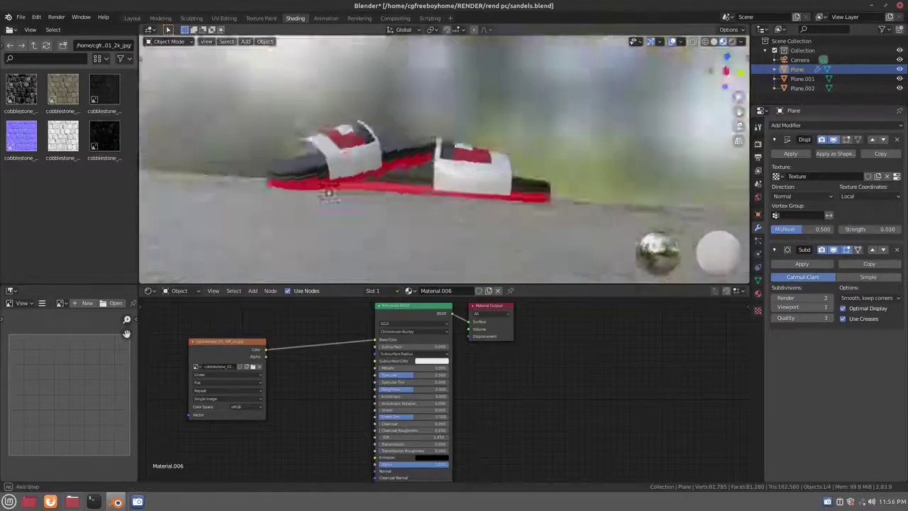
Reduce the displacement strength to 0.010 so the sandals sit above the cobblestones
drag(821, 139, 821, 231)
mouse_move(454, 184)
middle_down()
mouse_move(462, 201)
mouse_move(468, 177)
mouse_move(510, 139)
middle_up()
key(KP_0)
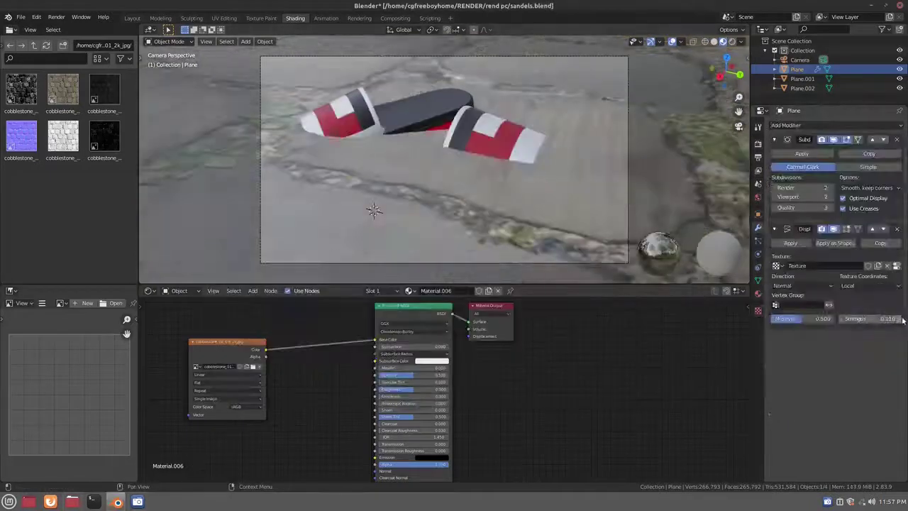
mouse_move(879, 318)
mouse_down()
mouse_move(867, 319)
mouse_move(891, 331)
mouse_up()
text(0.01)
key(Return)
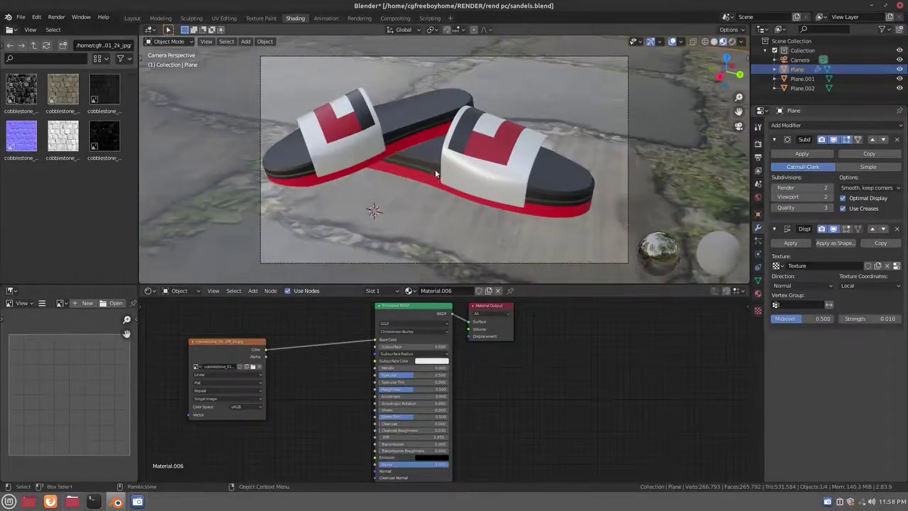
Add the cobblestone roughness image to the floor material and add a point light
drag(197, 353, 158, 328)
drag(164, 411, 160, 408)
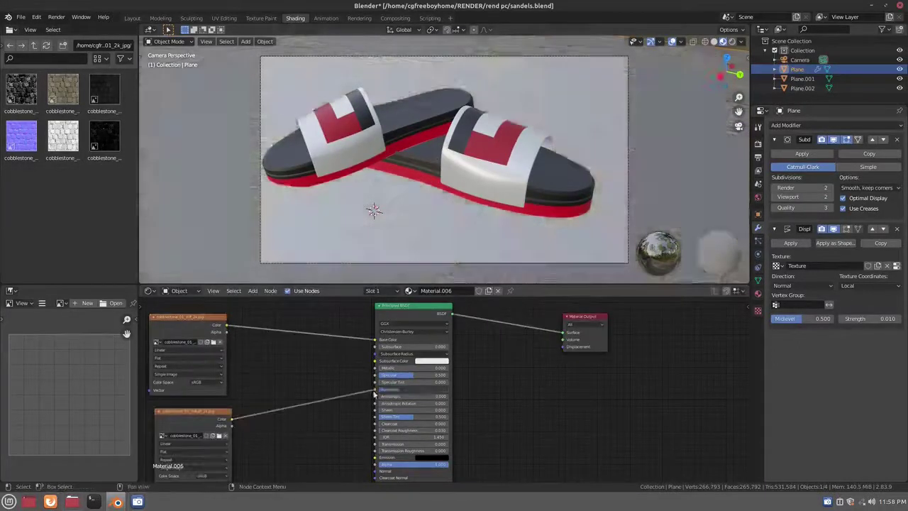
key(shift+a)
click(437, 162)
Raise the light 2.25 m above the floor and make it an Area light
key(g)
key(z)
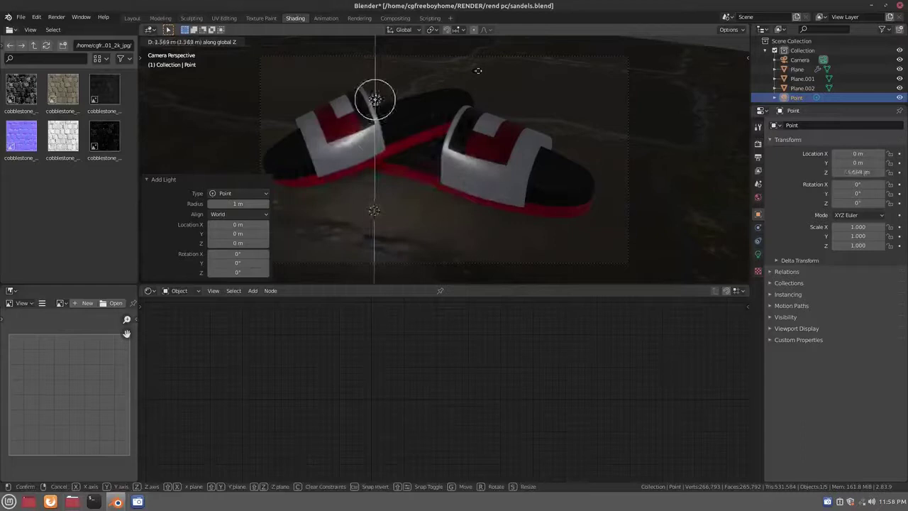
key(Return)
click(758, 254)
click(886, 165)
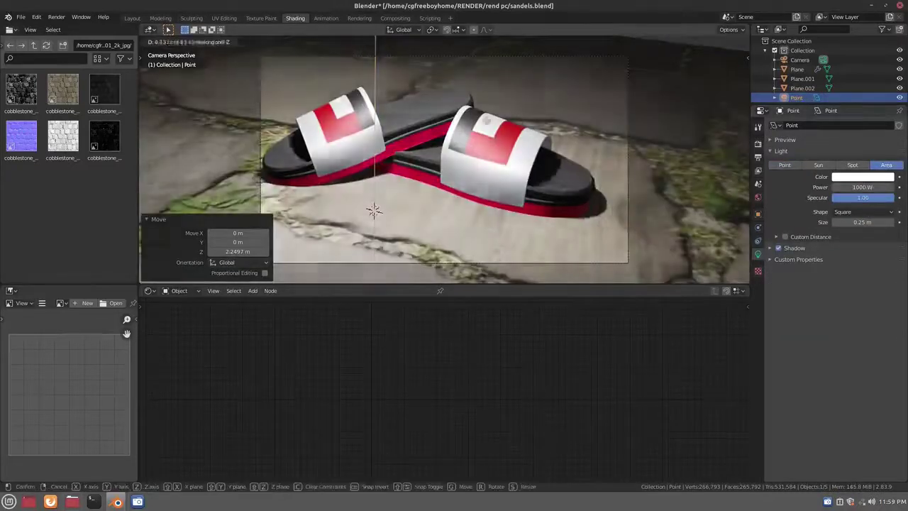
Nudge the red sole slightly upward and add a Noise Texture to its material
click(401, 140)
click(432, 234)
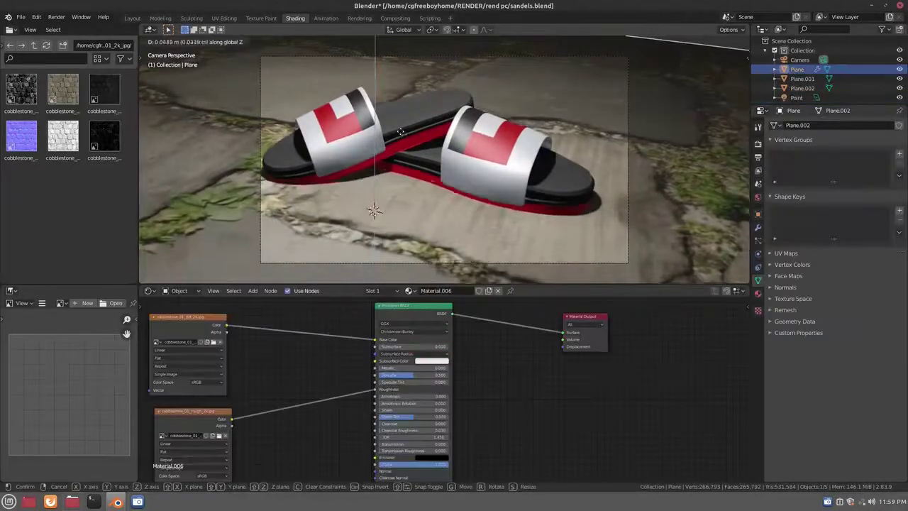
click(340, 167)
key(g)
key(z)
click(655, 118)
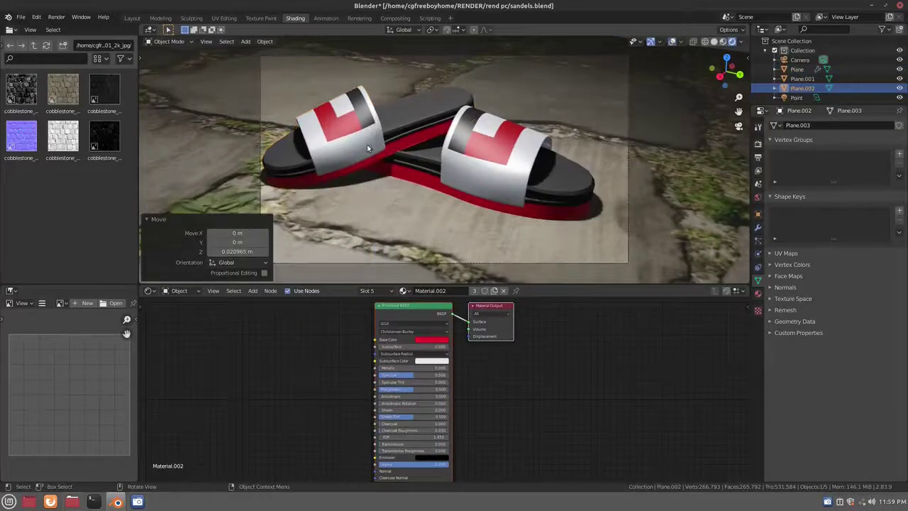
scroll(318, 379, up, 3)
click(356, 364)
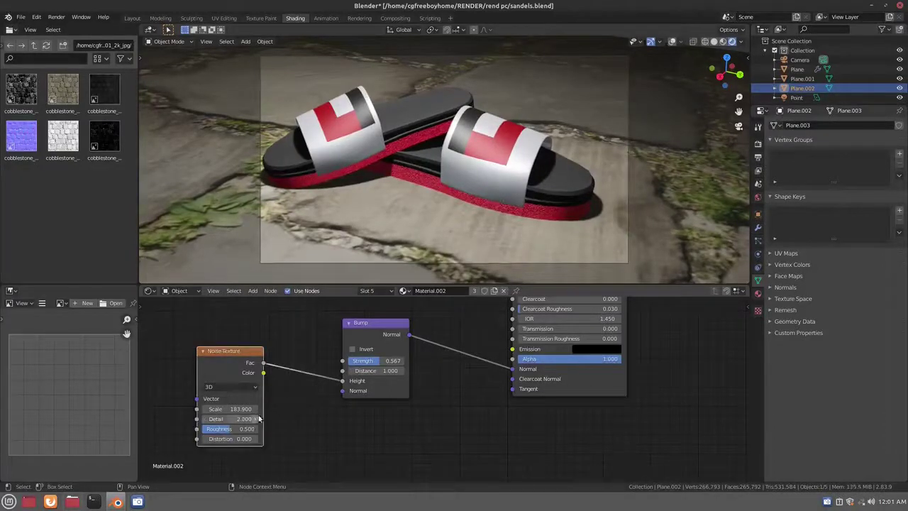
Add a Bump node fed by the noise Fac and wire it into the shader's Normal
click(407, 360)
drag(312, 358, 399, 408)
drag(470, 365, 513, 368)
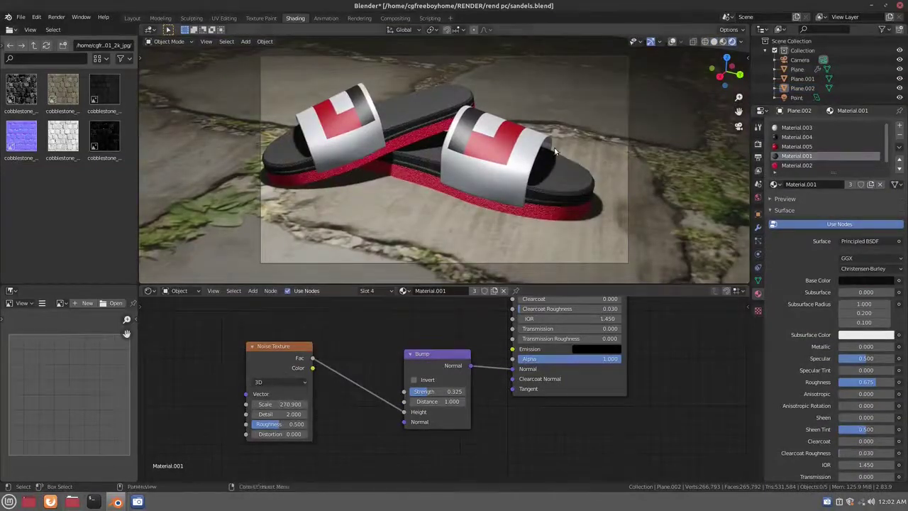
Add noise-driven bump nodes to Material.005 and paste them into Material.004
click(779, 146)
key(shift+a)
click(409, 302)
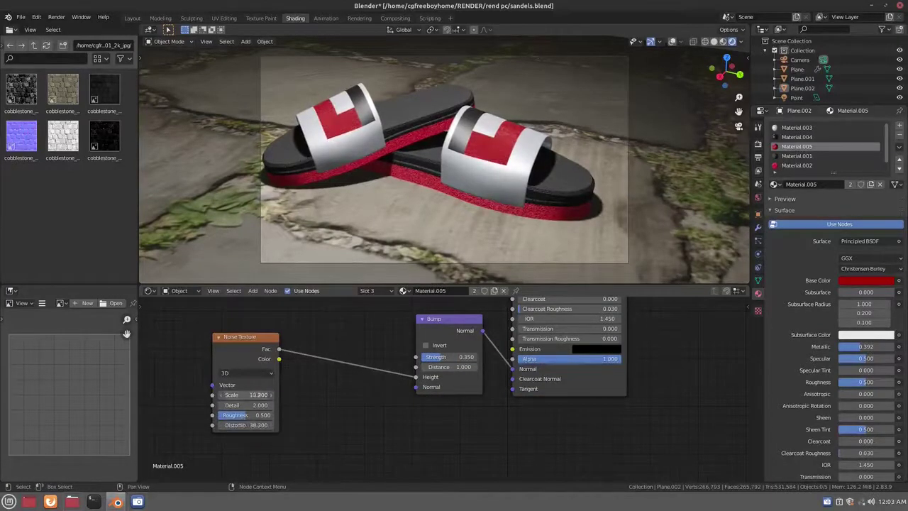
click(796, 137)
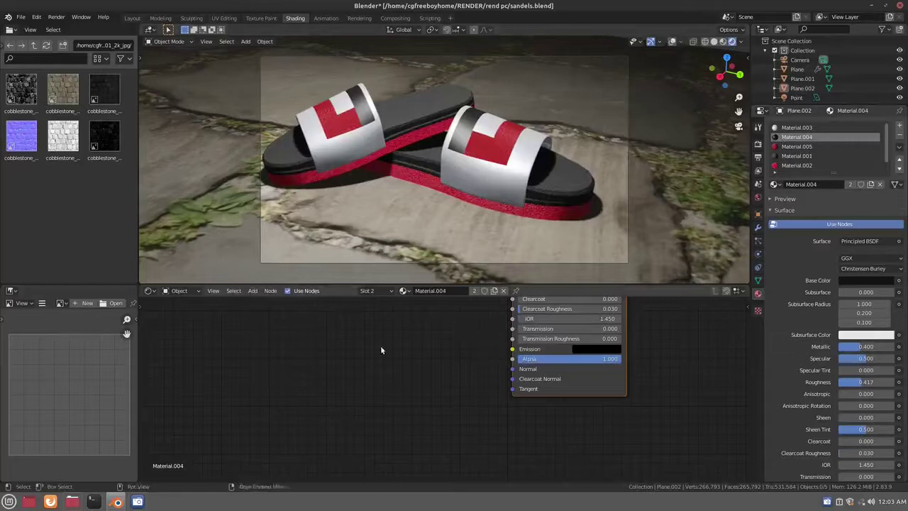
key(ctrl+v)
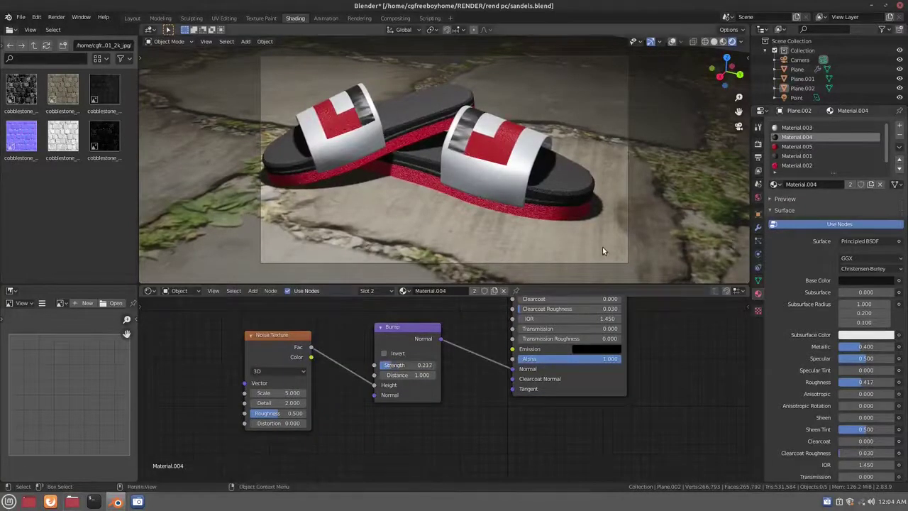
Return the viewport to solid shading with overlays and select the floor plane
click(713, 41)
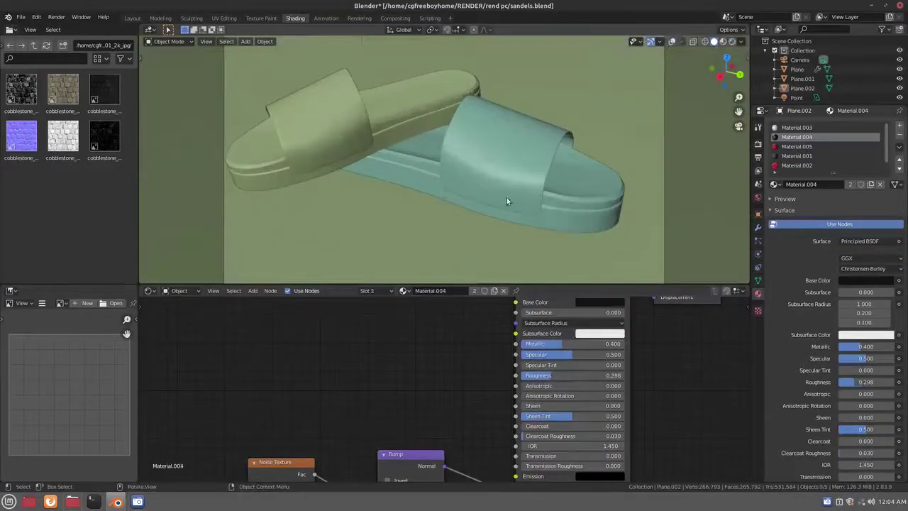
click(506, 197)
click(601, 154)
scroll(397, 426, down, 2)
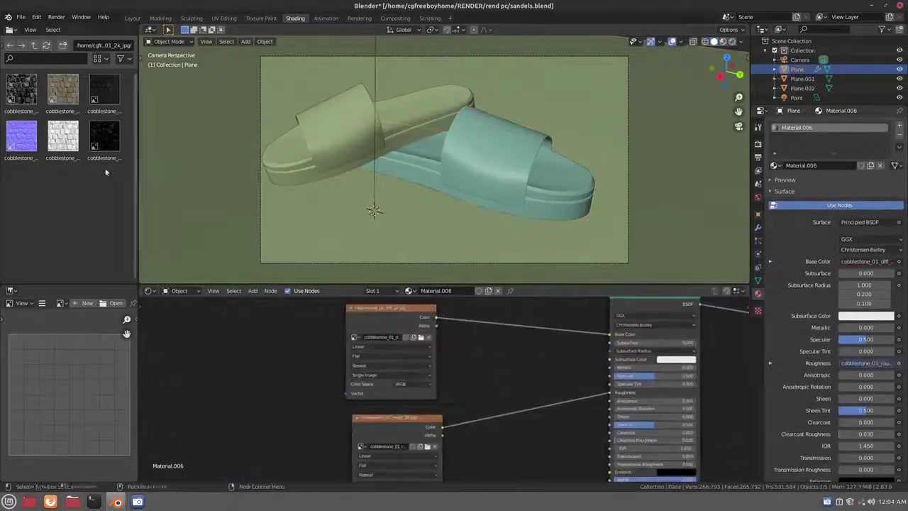
Delete the floor's cobblestone diffuse and roughness image nodes
key(Delete)
click(33, 45)
key(Delete)
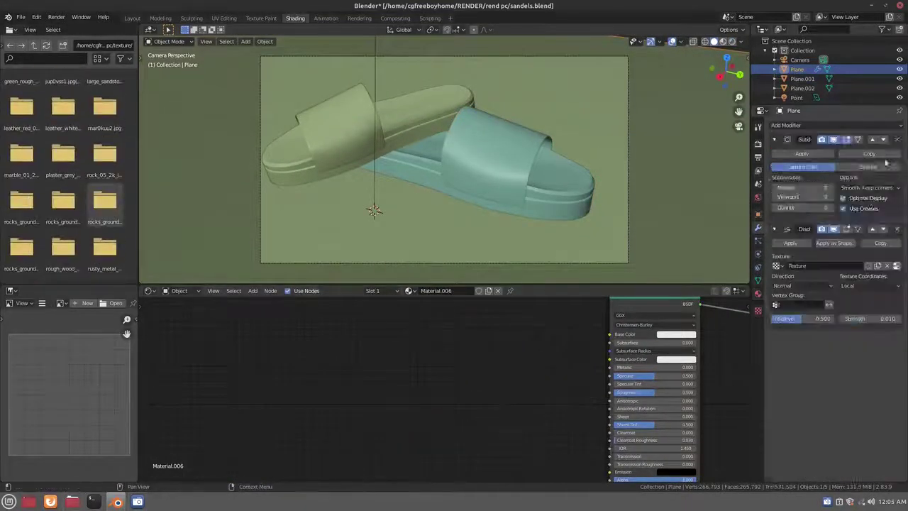
click(758, 227)
Add a Noise Texture, two ColorRamp nodes and an Add Shader to the floor material
key(shift+a)
click(436, 348)
click(199, 386)
key(shift+a)
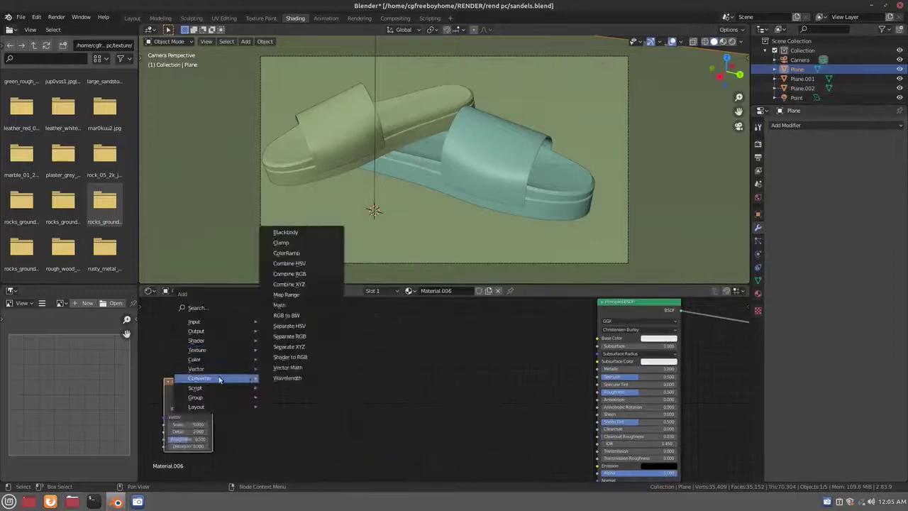
click(329, 369)
key(shift+d)
click(334, 432)
key(shift+a)
click(482, 351)
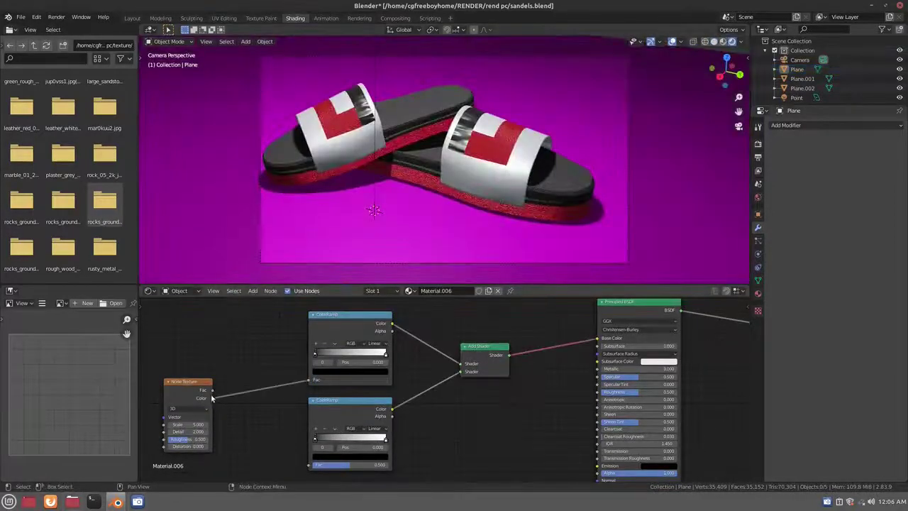
Wire both ramps through the Add Shader to the output and experiment with ramp stops and colours
scroll(310, 465, down, 2)
drag(476, 354, 557, 354)
drag(598, 326, 629, 367)
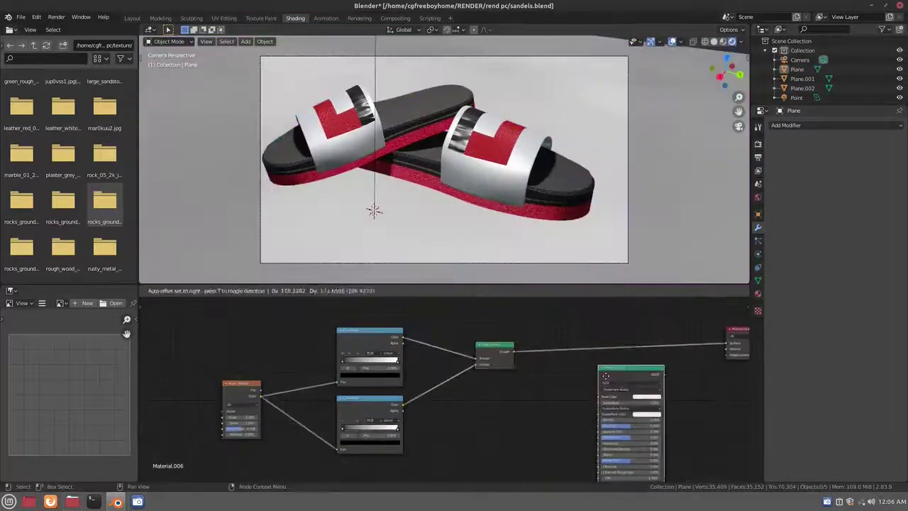
drag(496, 346, 631, 333)
drag(343, 367, 386, 363)
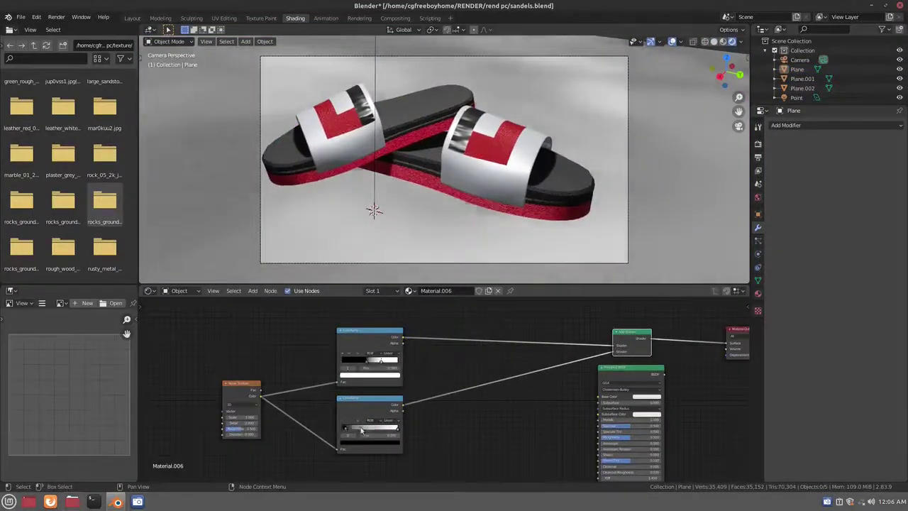
drag(361, 431, 362, 428)
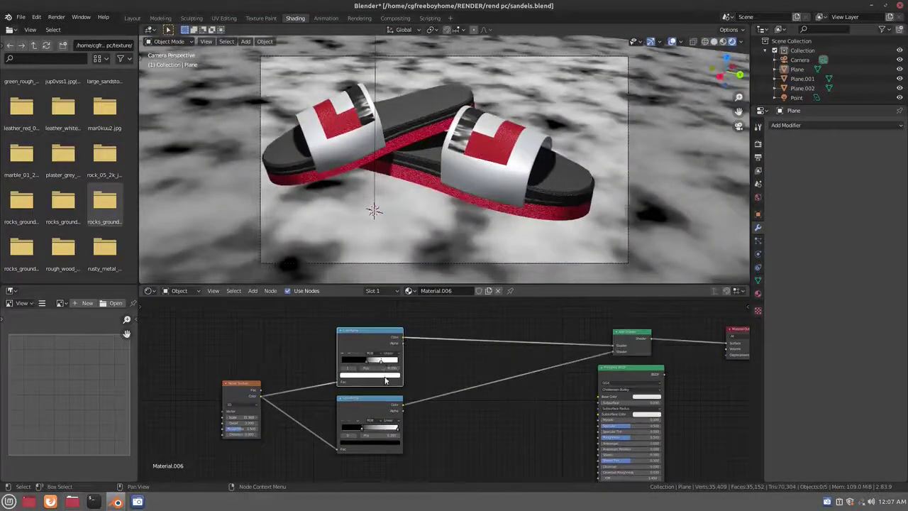
click(386, 376)
click(363, 329)
drag(388, 324, 396, 371)
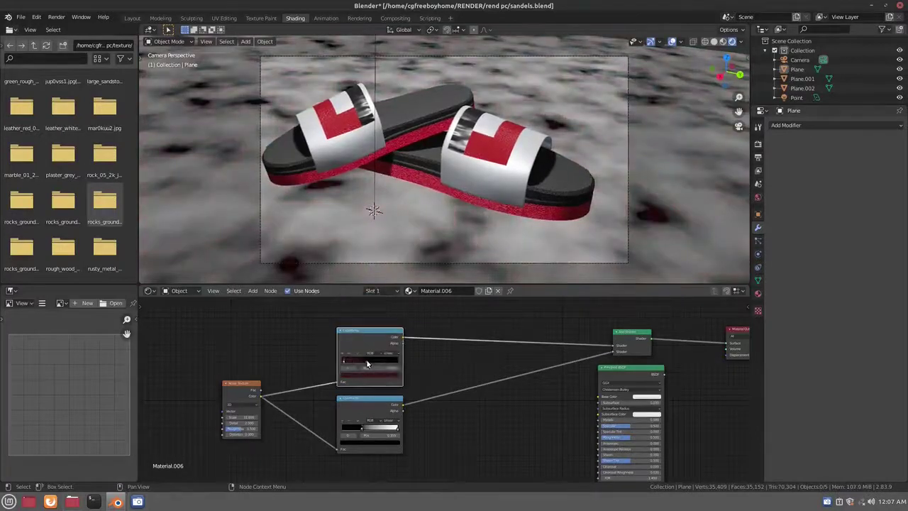
Delete the noise and ramp nodes, reconnect the BSDF to the output, and open plaster_grey
drag(163, 331, 451, 426)
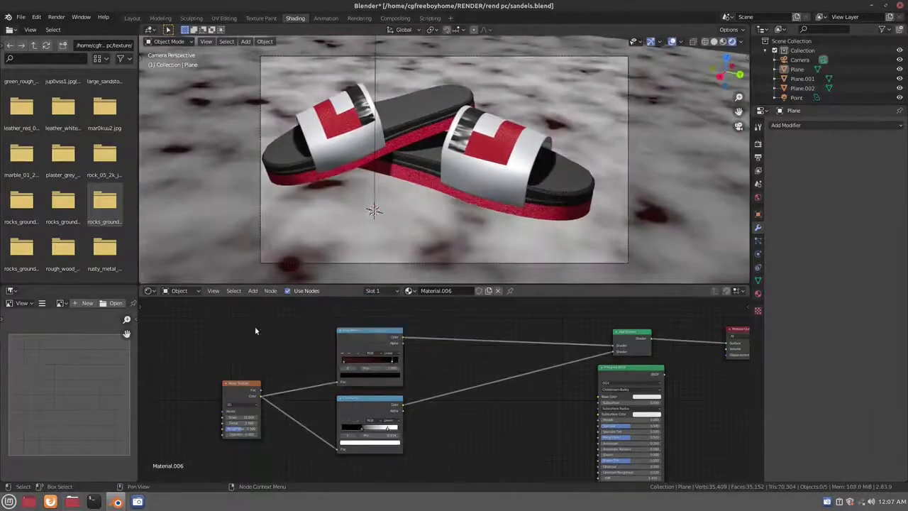
key(Delete)
drag(663, 373, 727, 343)
double_click(64, 153)
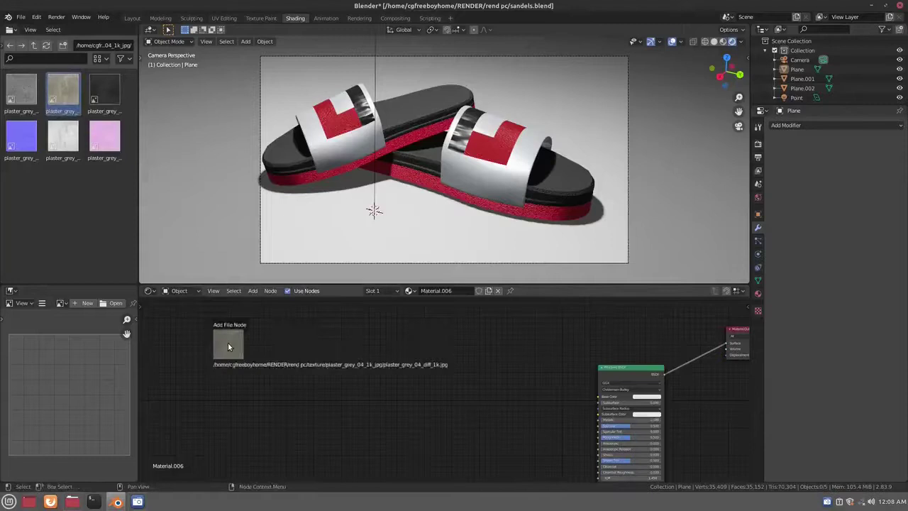
Add the plaster diffuse image and route it through a Bump node into the shader Normal
mouse_move(346, 359)
mouse_down()
mouse_move(483, 352)
mouse_move(481, 464)
mouse_up()
click(543, 248)
drag(235, 347, 185, 419)
key(shift+a)
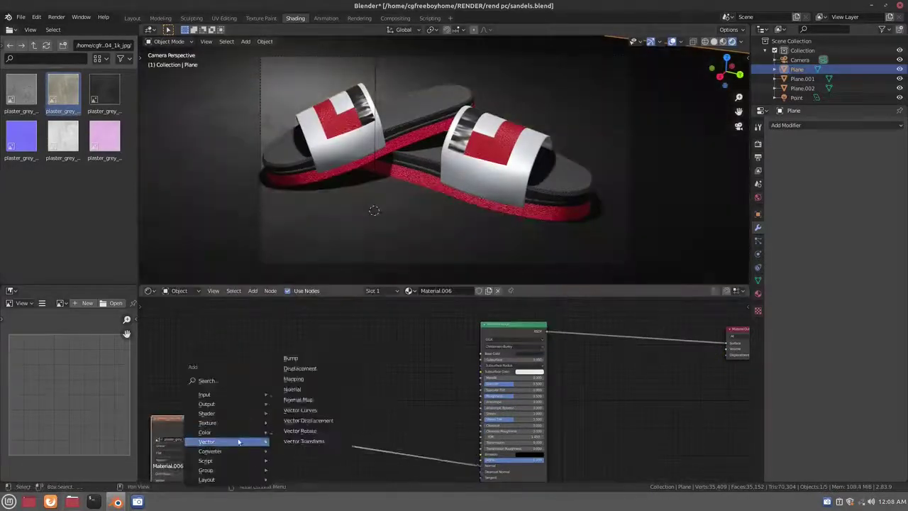
click(305, 304)
click(281, 471)
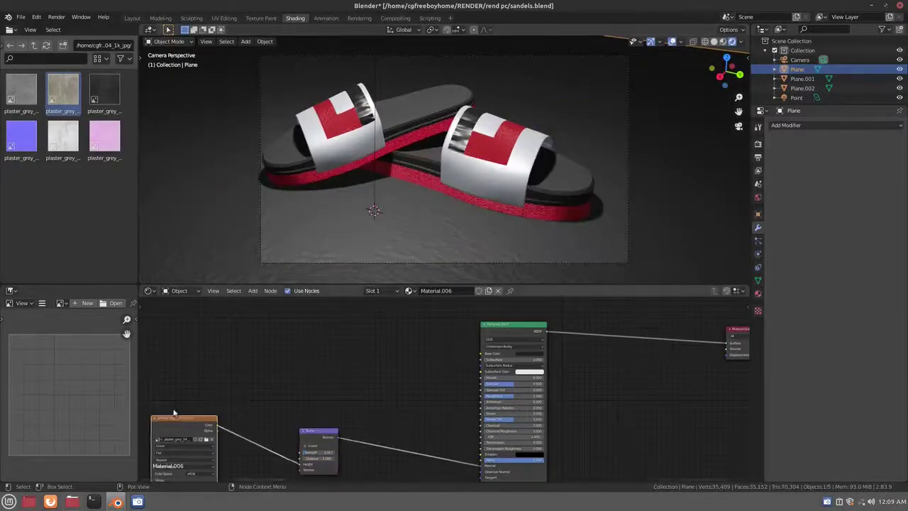
Insert a ColorRamp between the plaster image and shader, tightening its transition
drag(210, 410, 482, 395)
key(shift+a)
click(334, 377)
click(322, 384)
scroll(322, 385, up, 3)
mouse_move(305, 378)
mouse_down()
mouse_move(236, 383)
mouse_move(246, 379)
mouse_up()
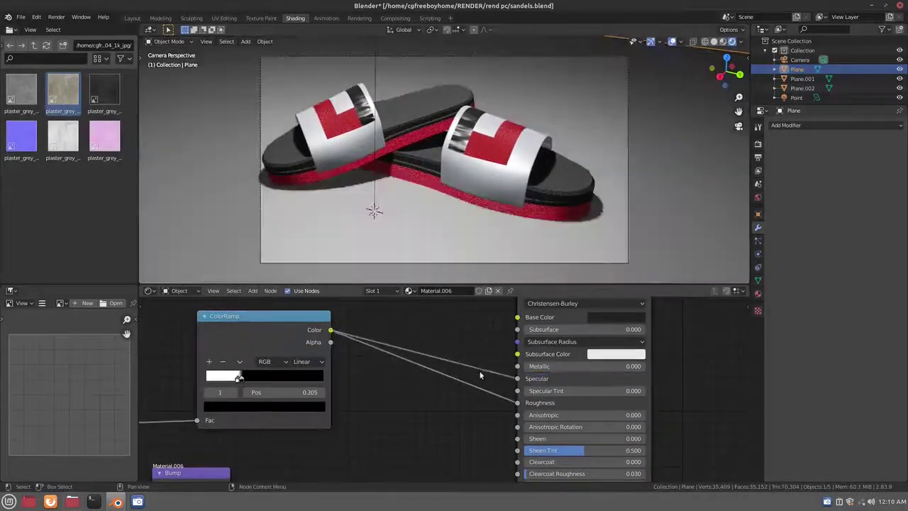
Enable Screen Space Reflections in the render settings
click(758, 143)
click(778, 235)
click(808, 235)
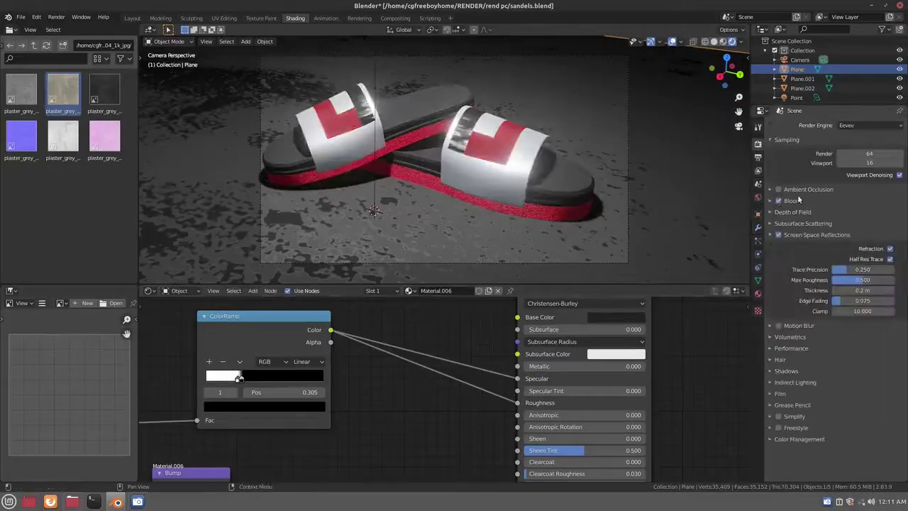
Select the Plane.001 sandal and bring up its Material.002 node tree
click(803, 79)
click(758, 293)
key(Home)
click(797, 166)
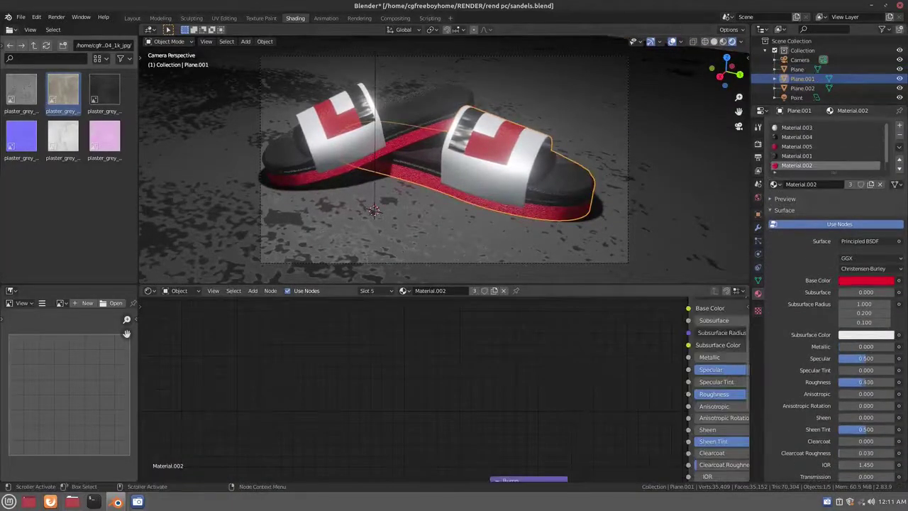
In Layout, select the camera and move it to a new position at frame 250
click(161, 17)
click(132, 17)
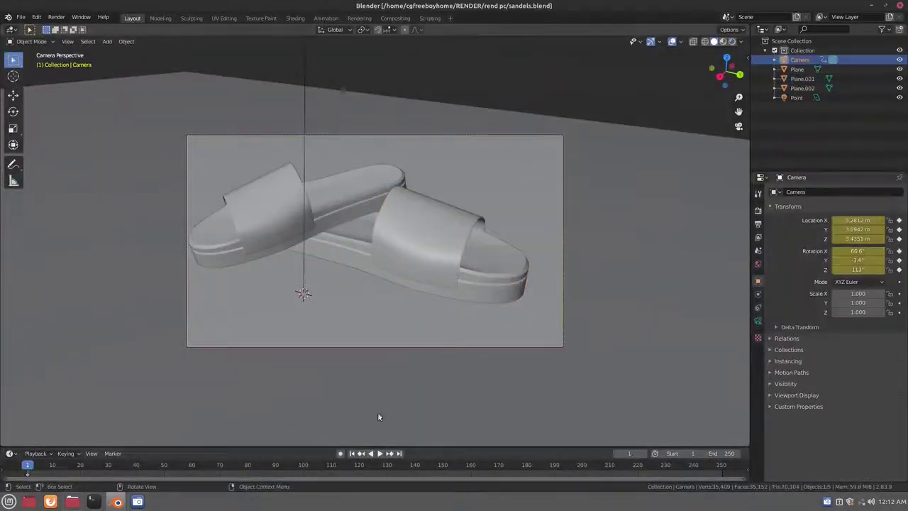
key(shift+Right)
key(g)
click(385, 251)
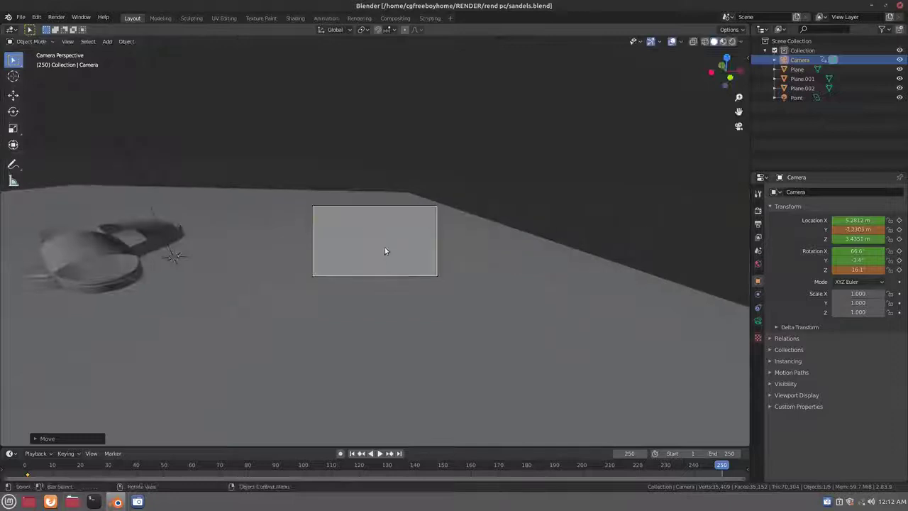
scroll(329, 278, up, 5)
click(427, 139)
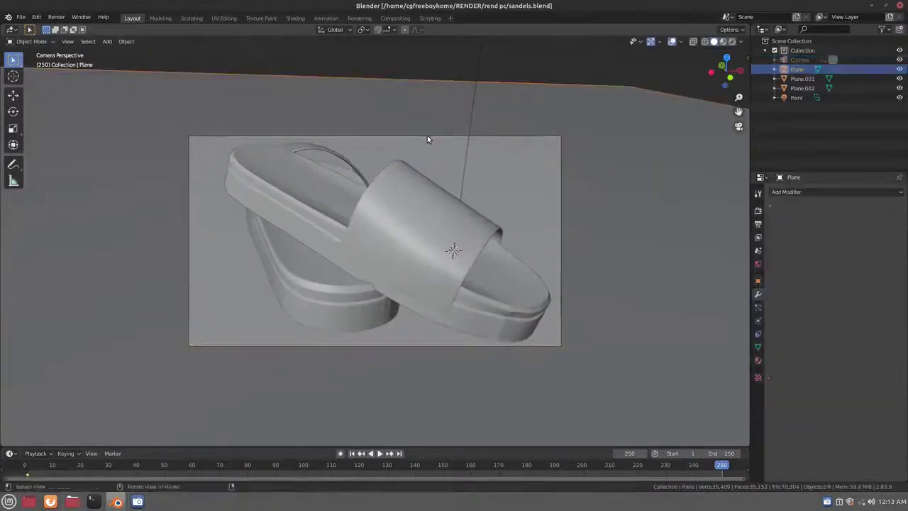
key(ctrl+z)
Insert a Location & Rotation keyframe for the camera at frame 250
key(i)
click(470, 83)
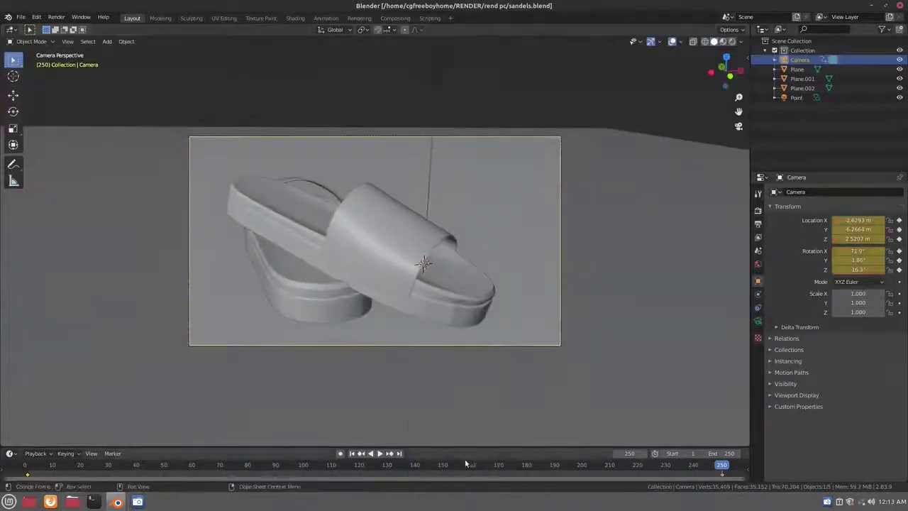
click(397, 248)
click(397, 248)
click(397, 249)
Play the camera animation from frame 1 with Rendered viewport shading
key(shift+Left)
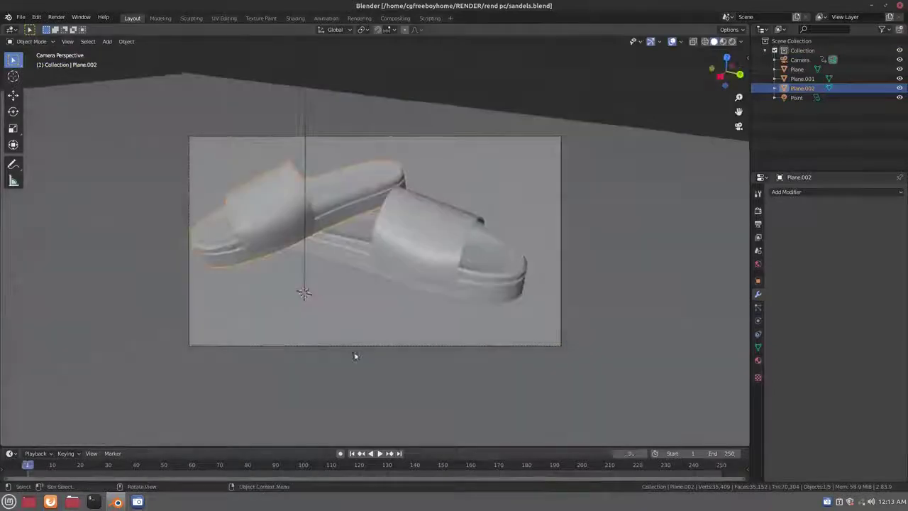
key(space)
click(373, 346)
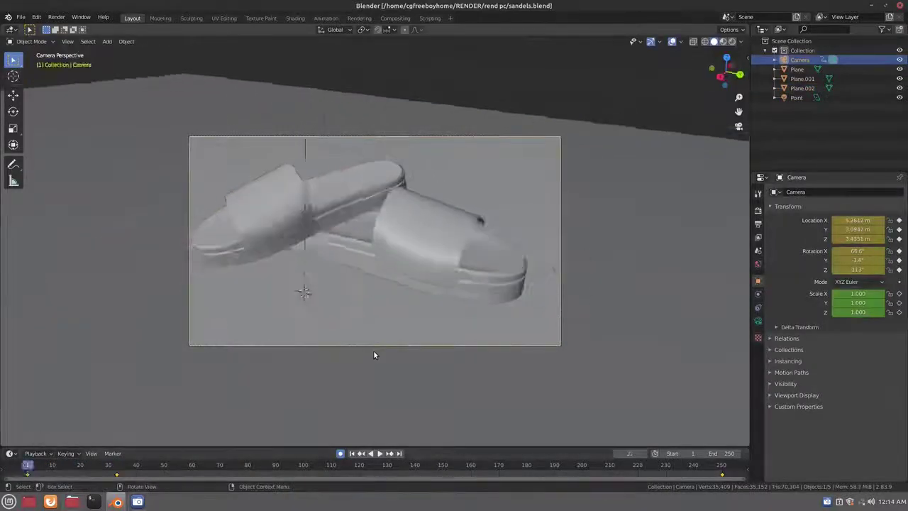
key(space)
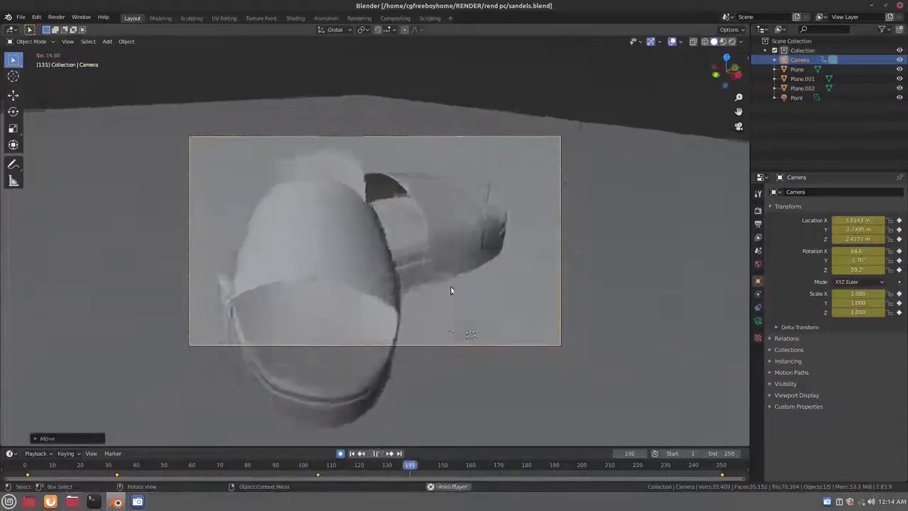
click(732, 40)
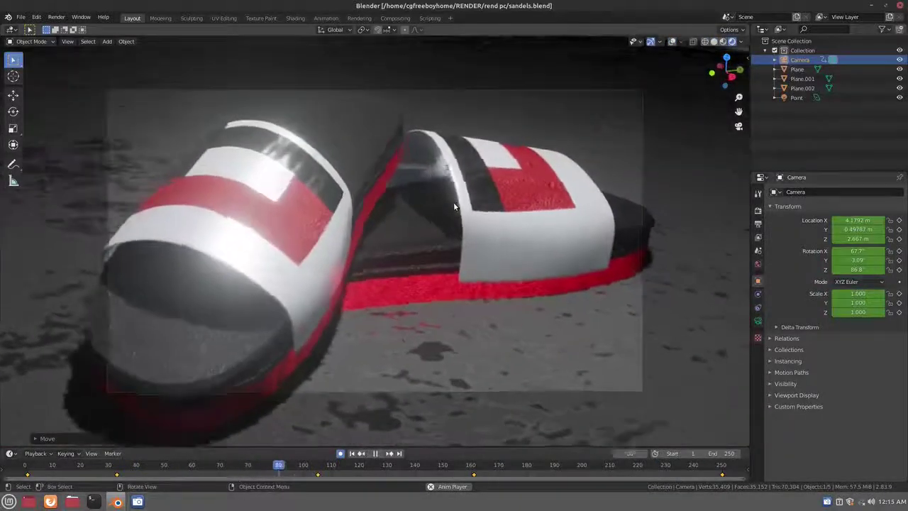